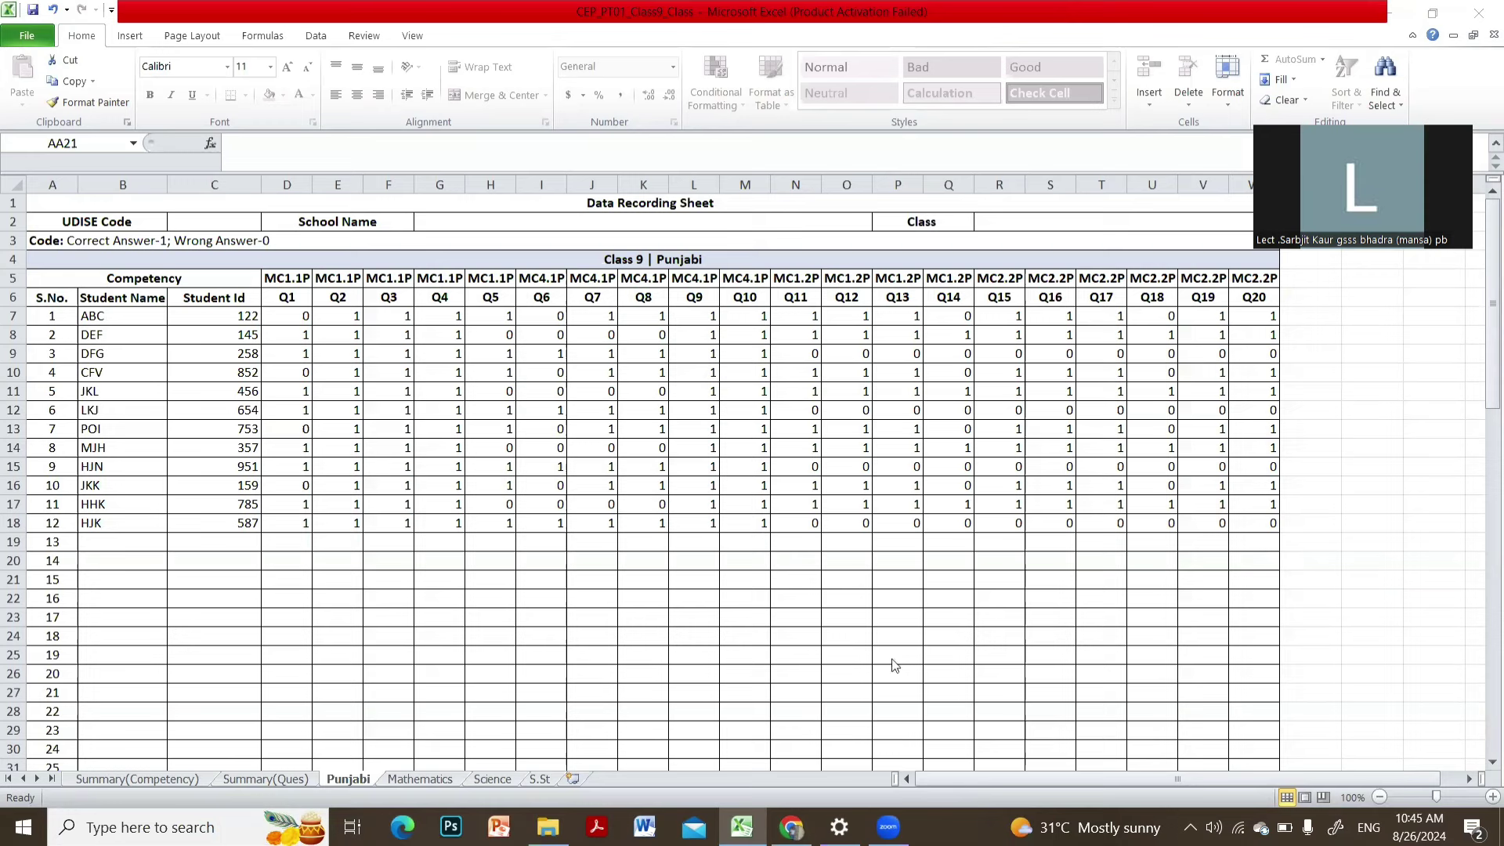
Give cell E6 on Summary(Competency) Percentage format, then move to the Summary(Ques) sheet.
click(142, 777)
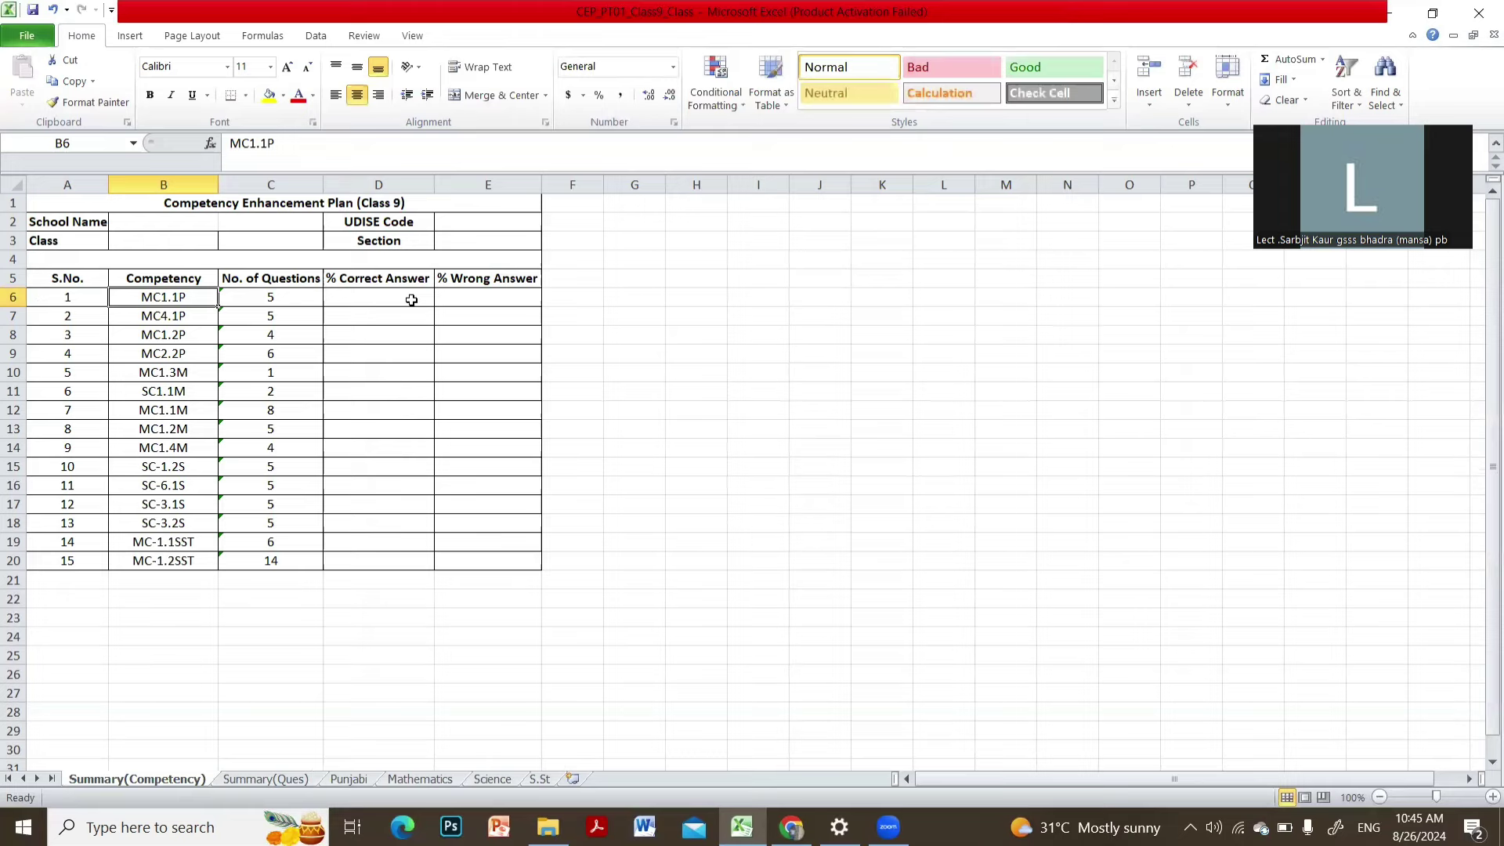
click(469, 297)
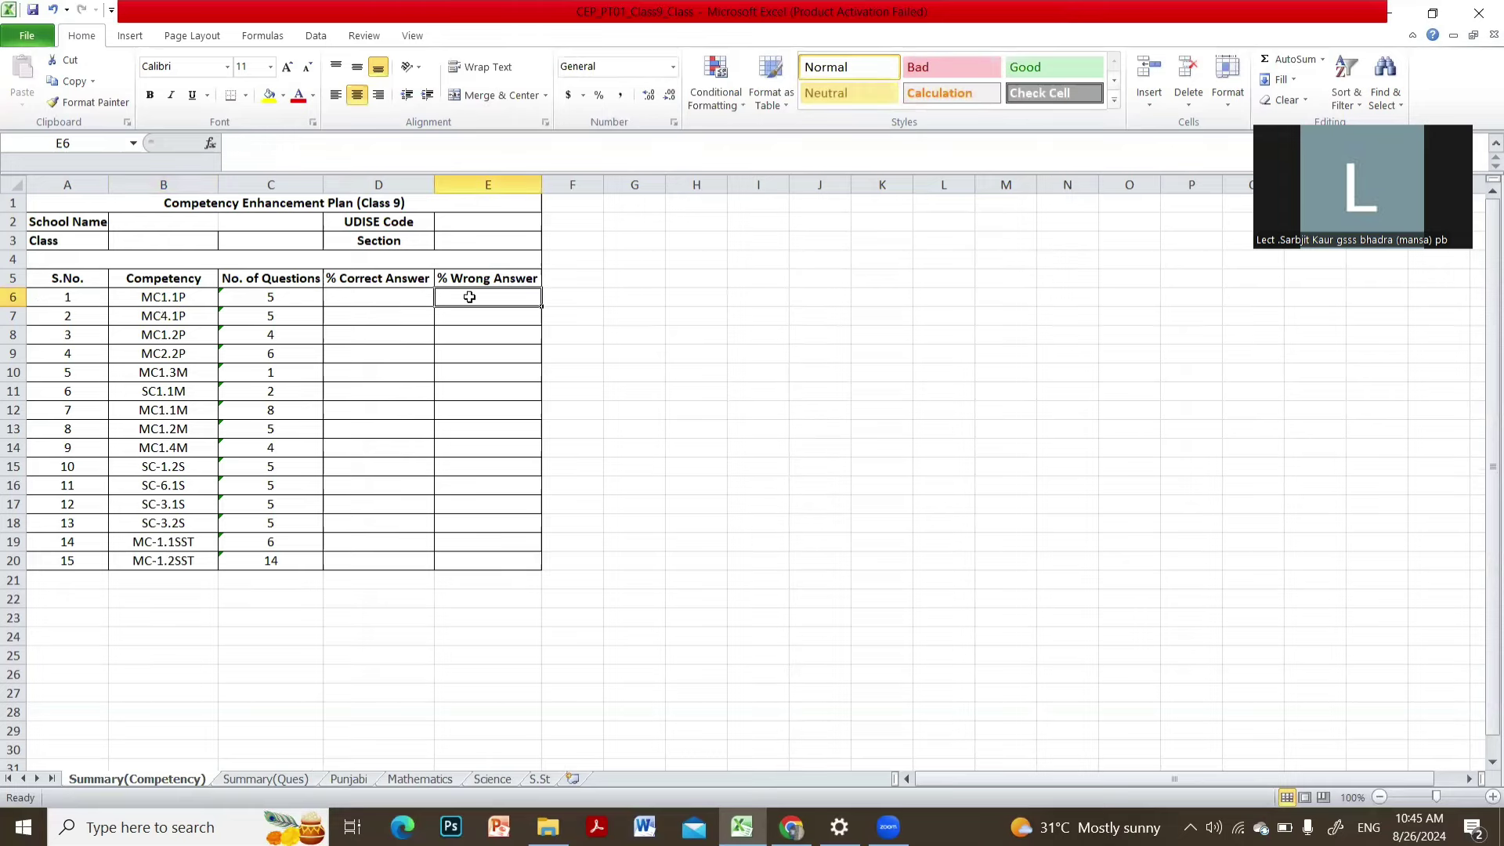
key(ctrl+shift+5)
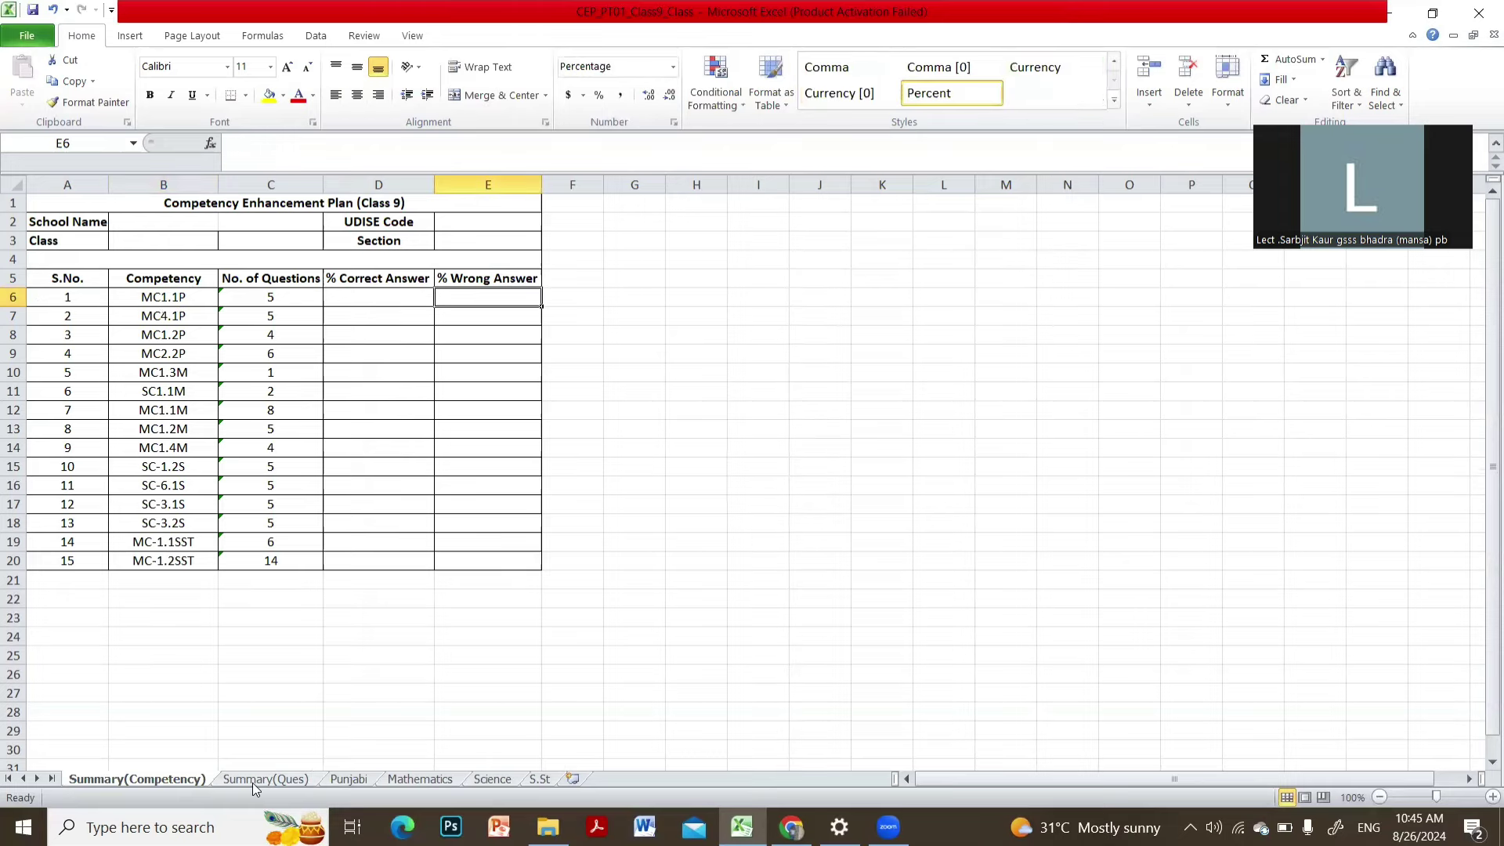
click(253, 779)
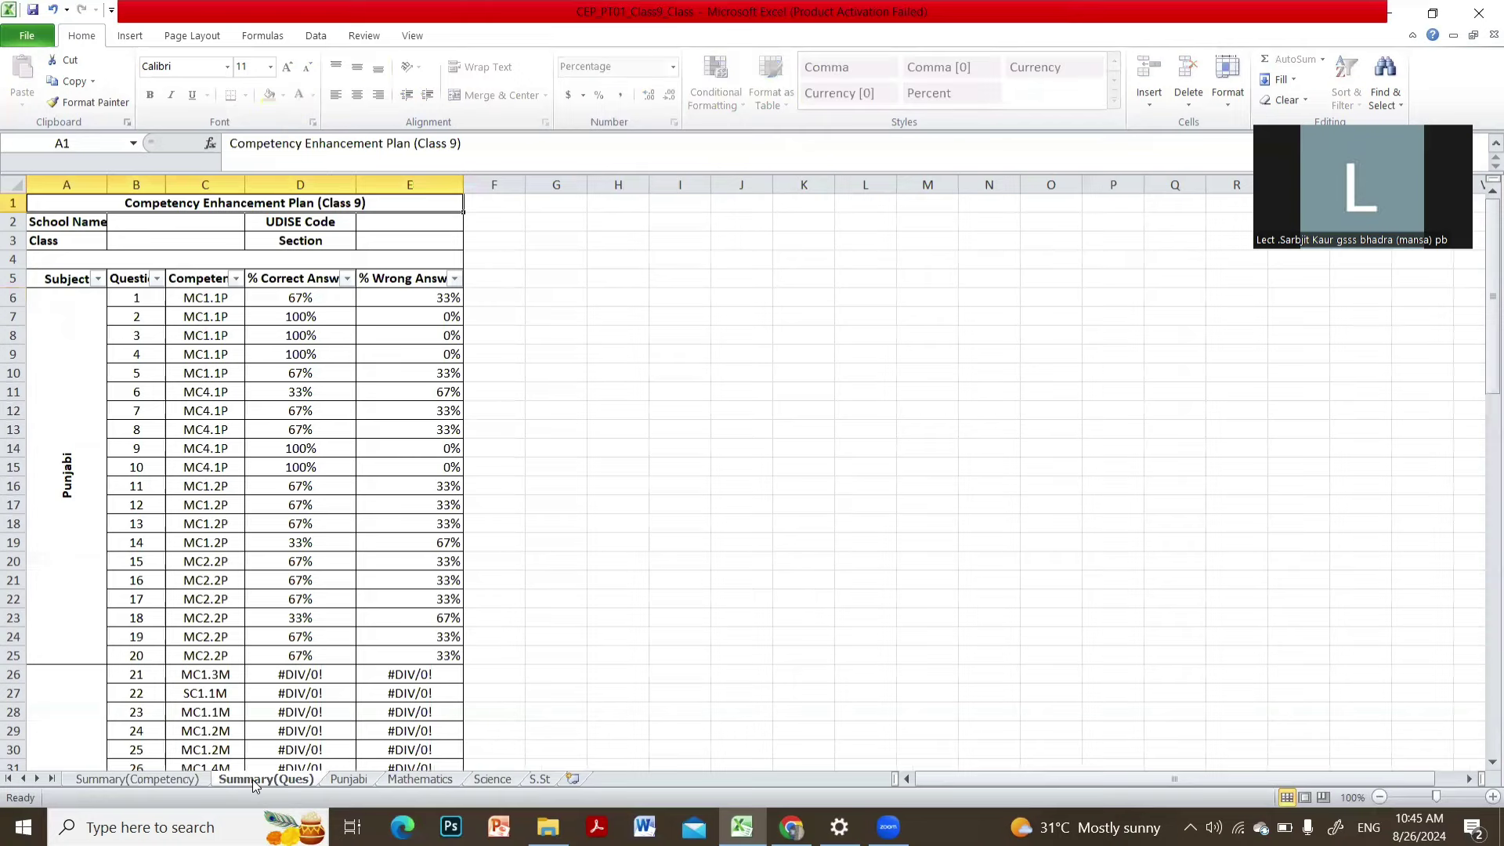
Switch to the Punjabi sheet listing the twelve students' 0/1 answer codes.
click(357, 780)
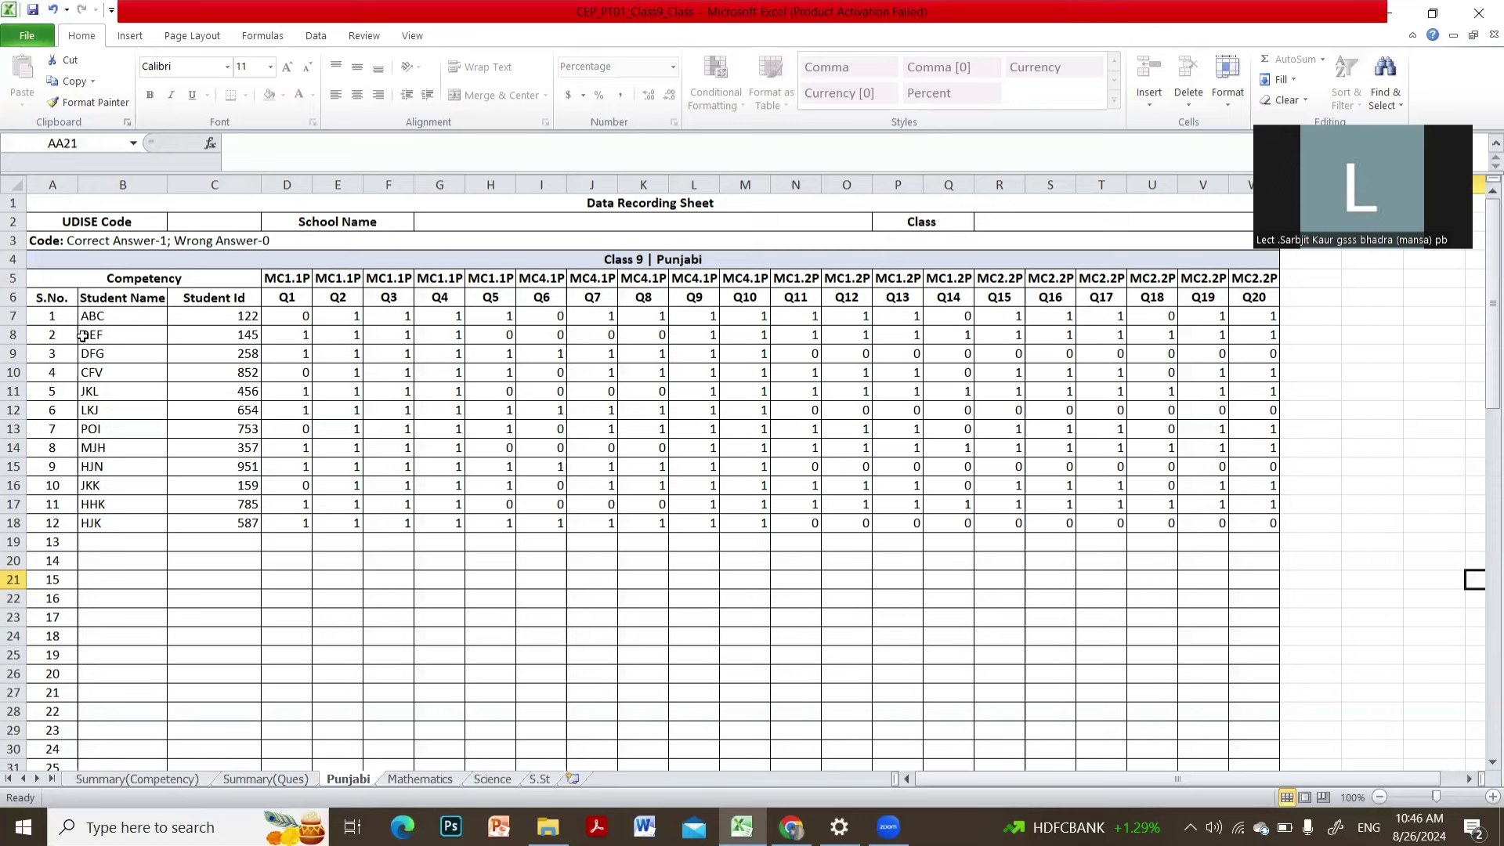
Collapse the ribbon and check the data corners B7, B18, W7 and W18.
click(92, 314)
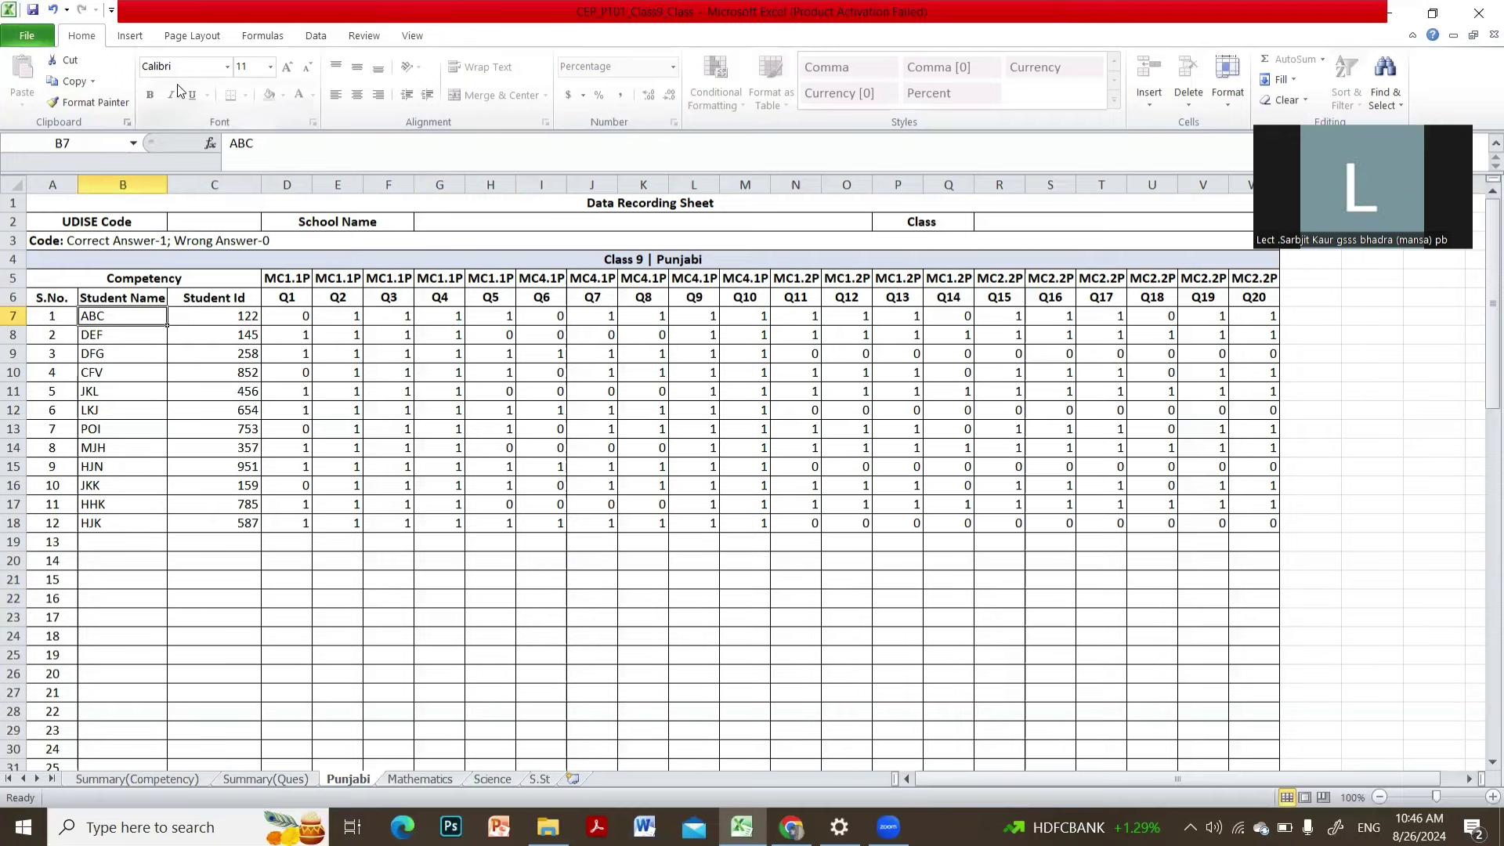
double_click(82, 37)
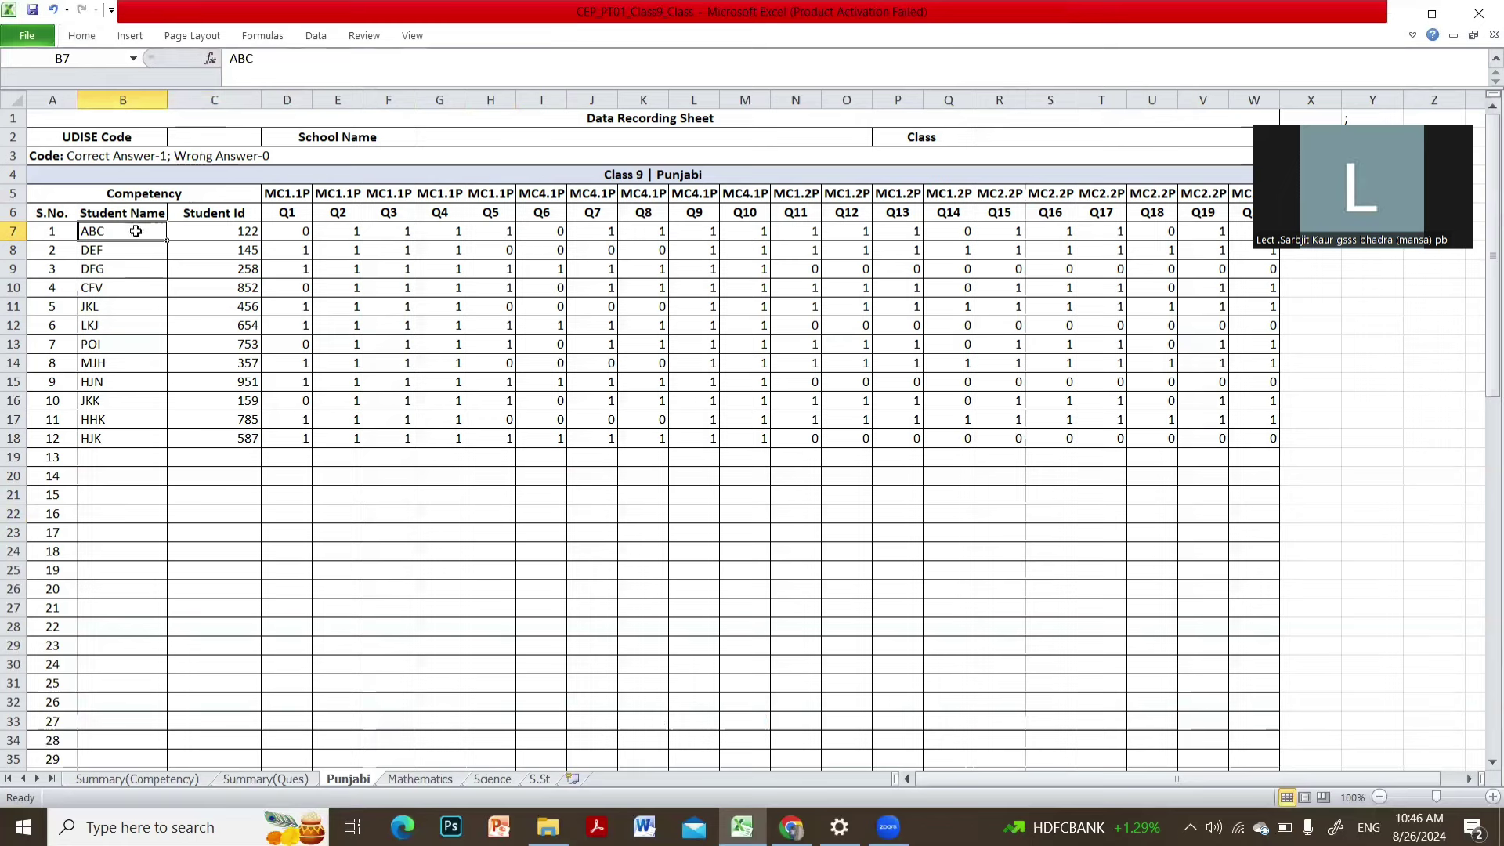
click(95, 39)
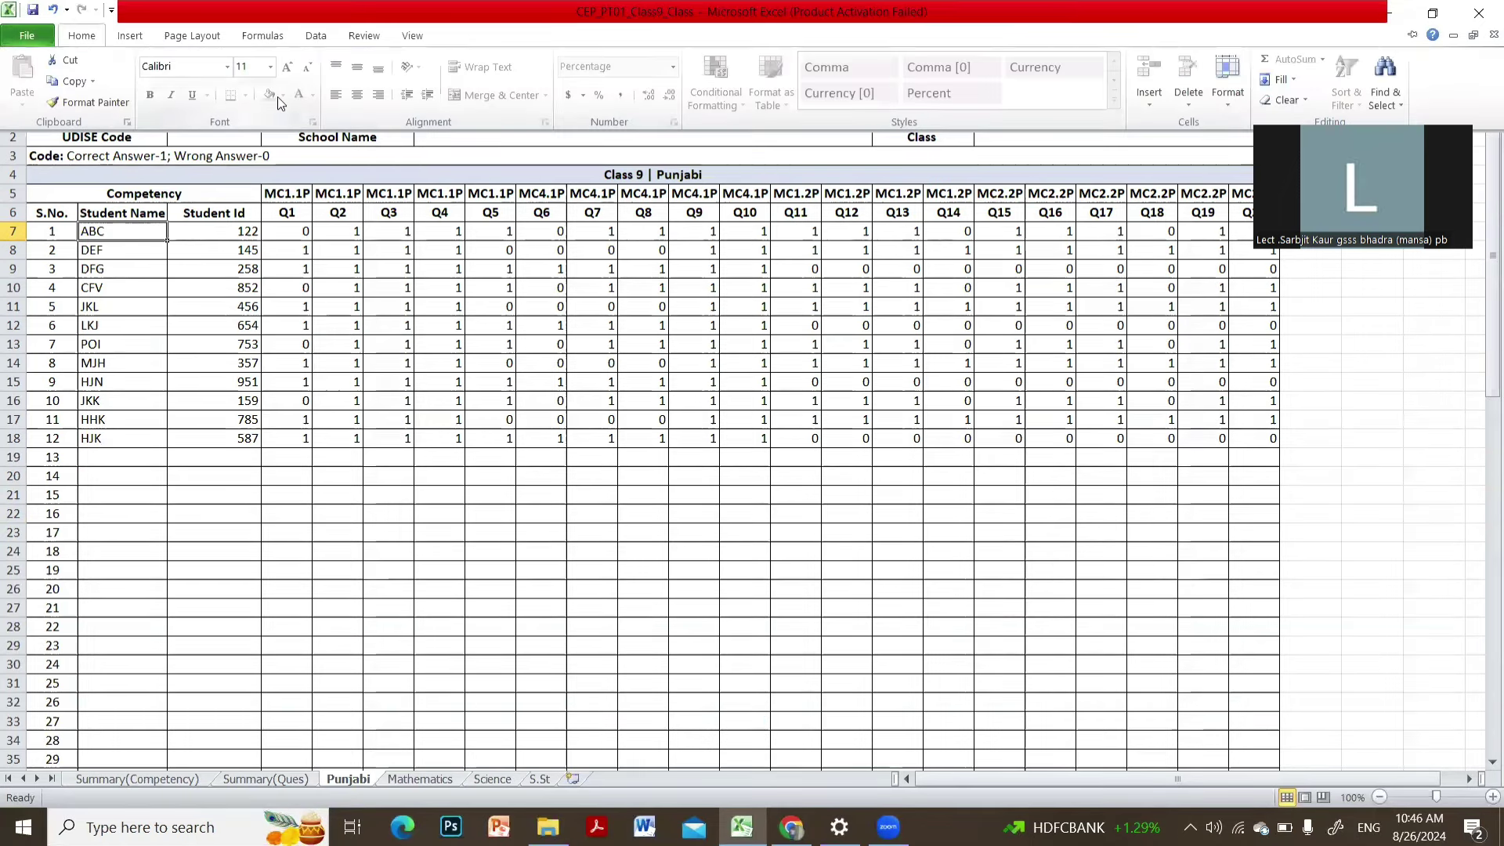
click(128, 227)
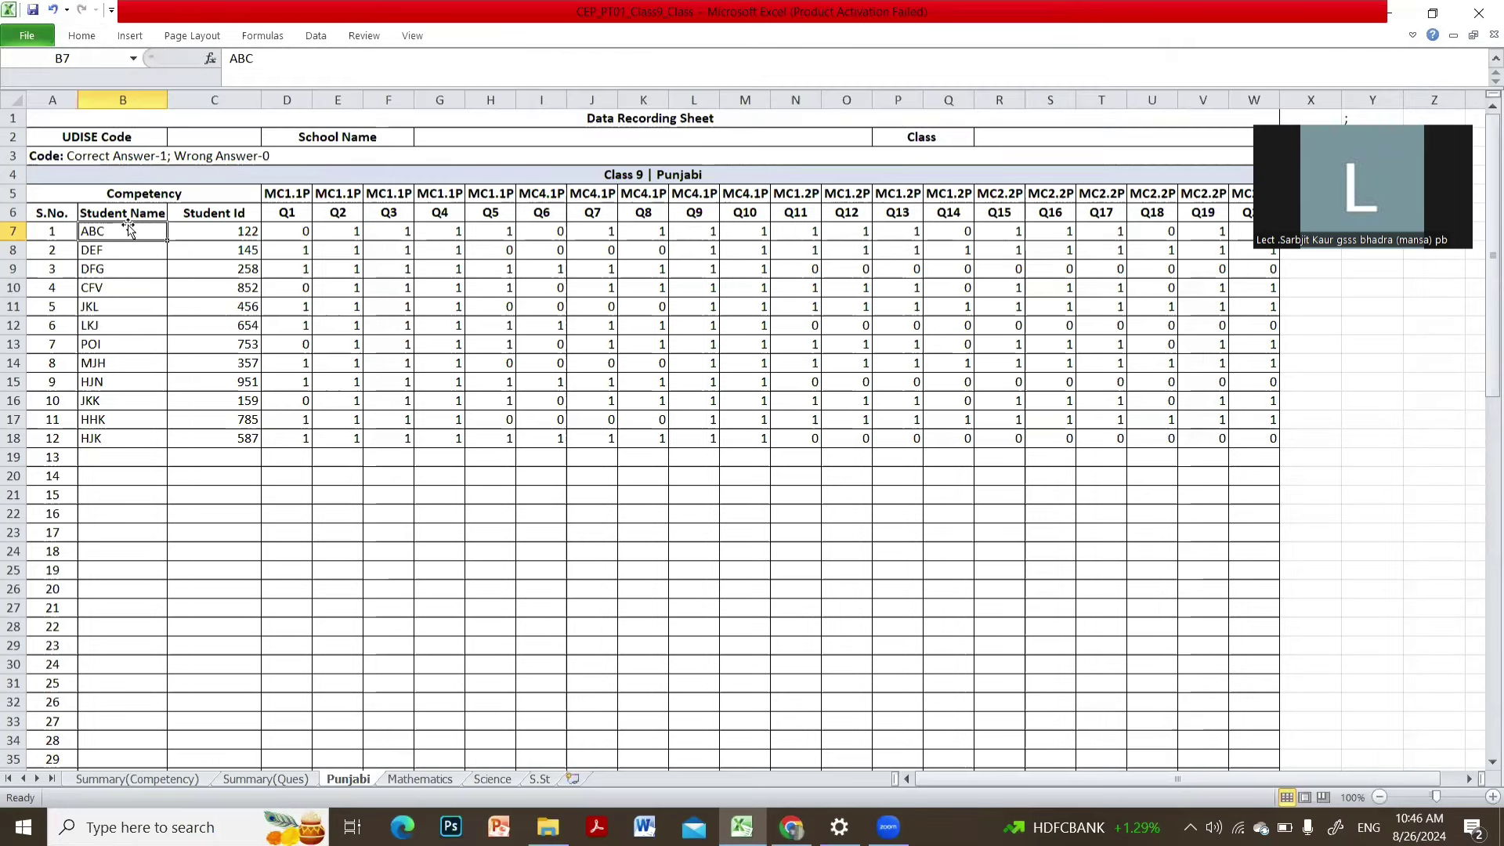
click(1262, 442)
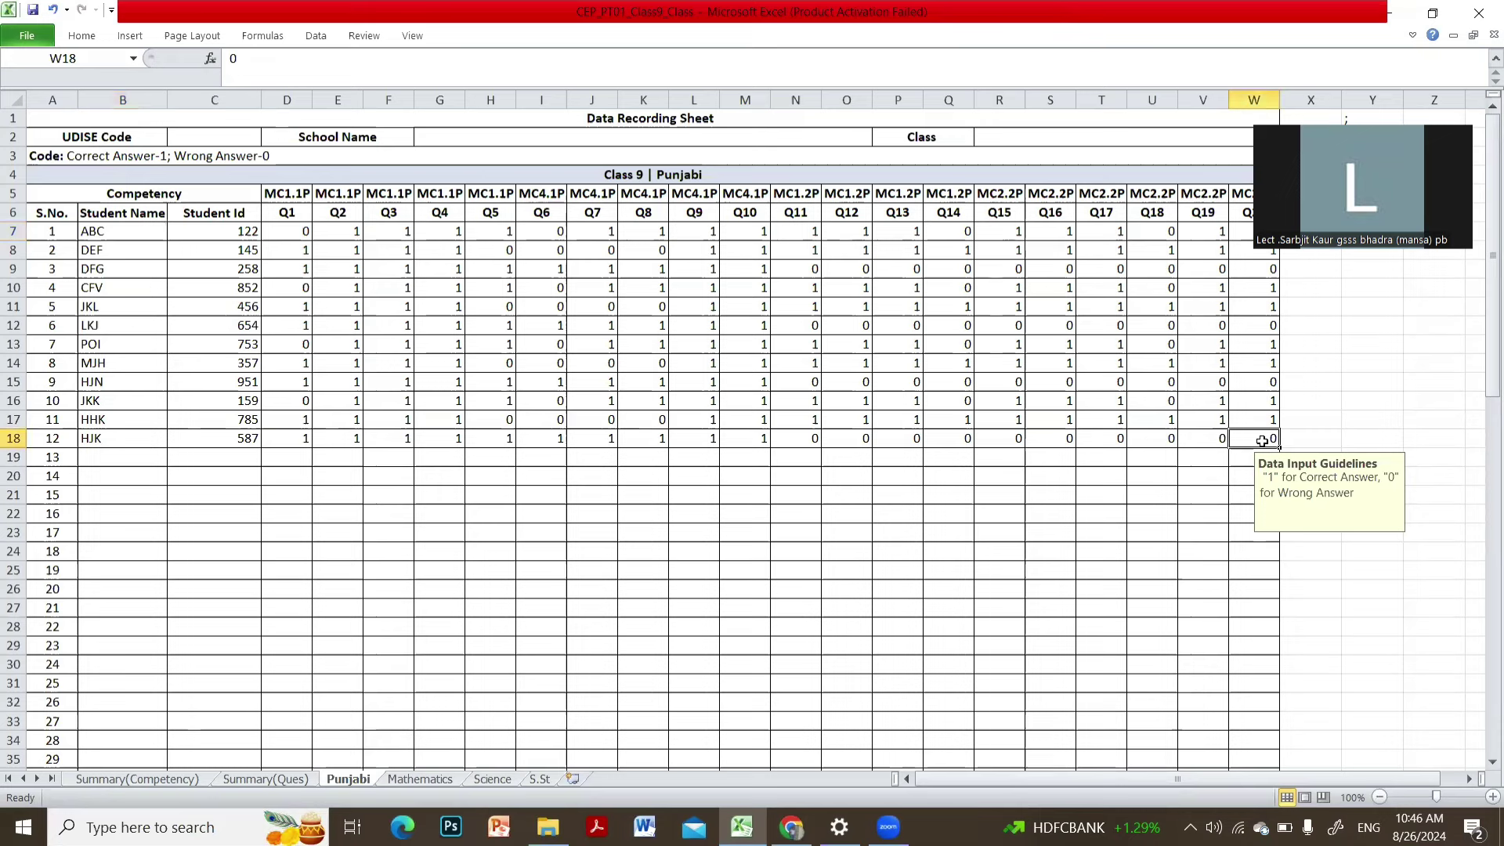
click(105, 233)
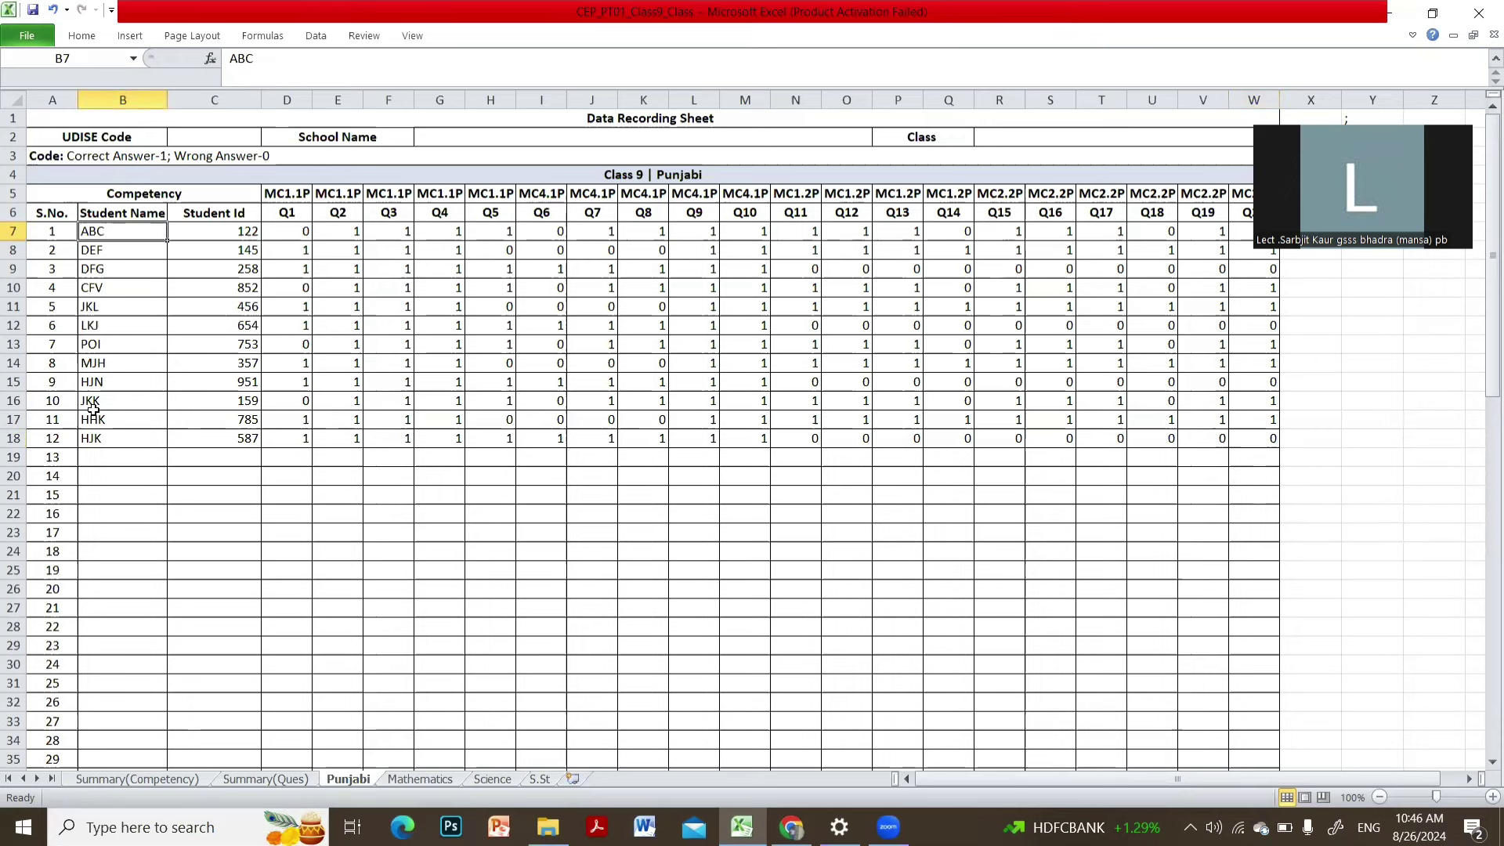
click(92, 441)
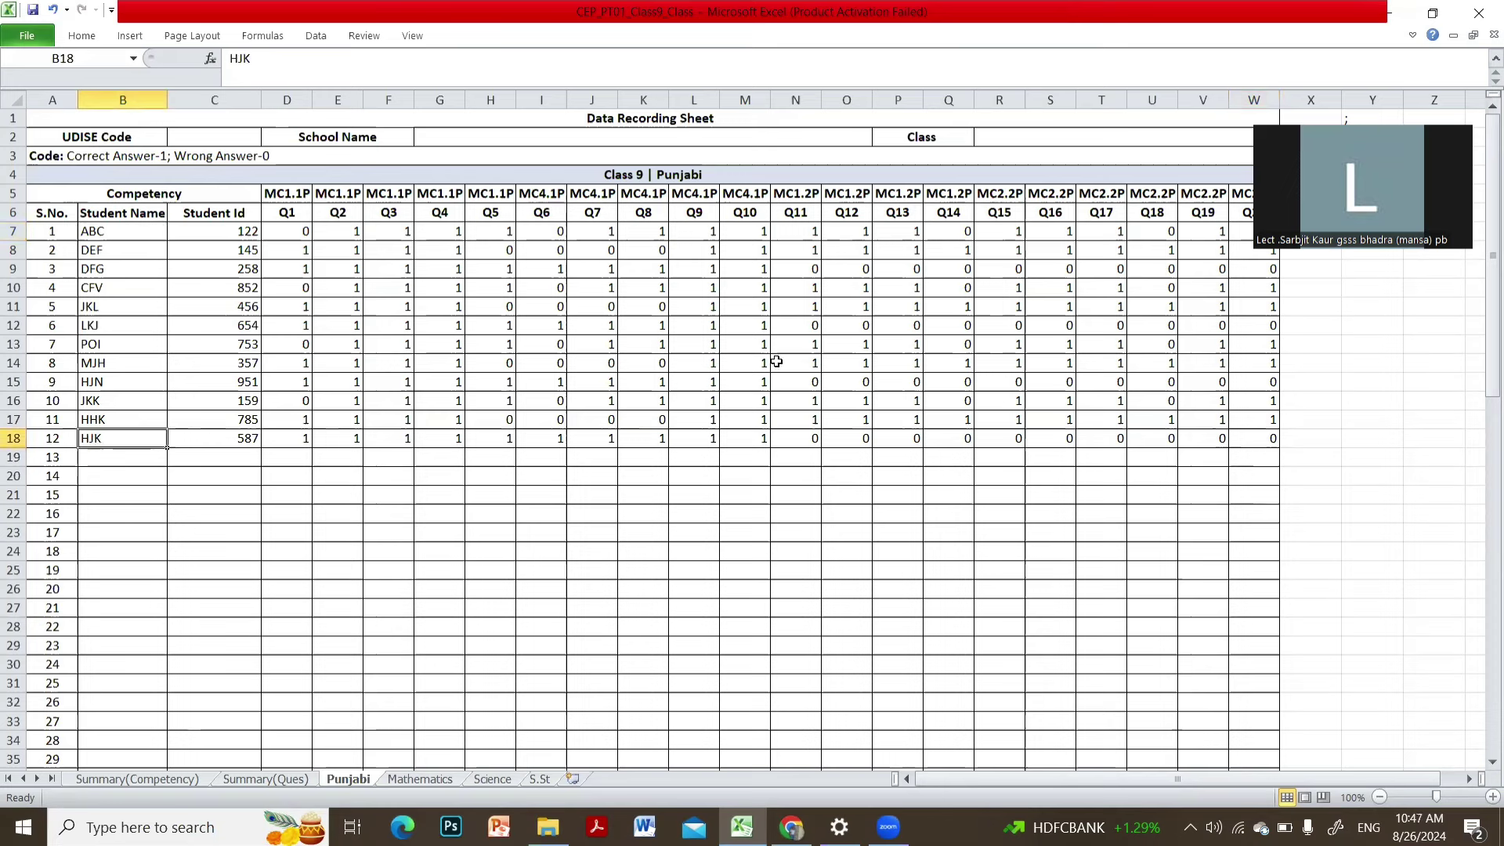
click(1246, 232)
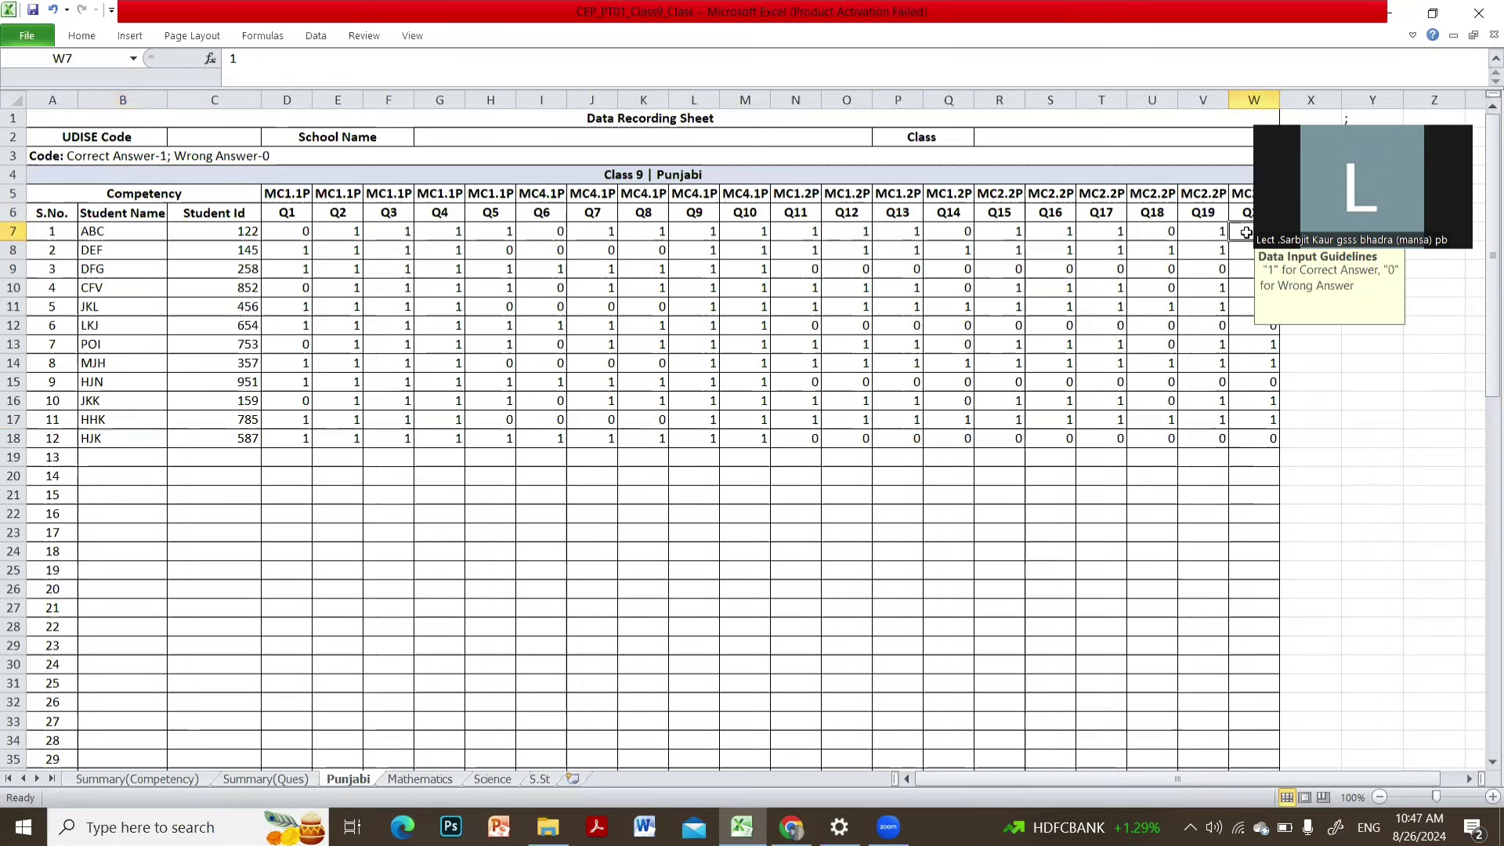
click(1271, 443)
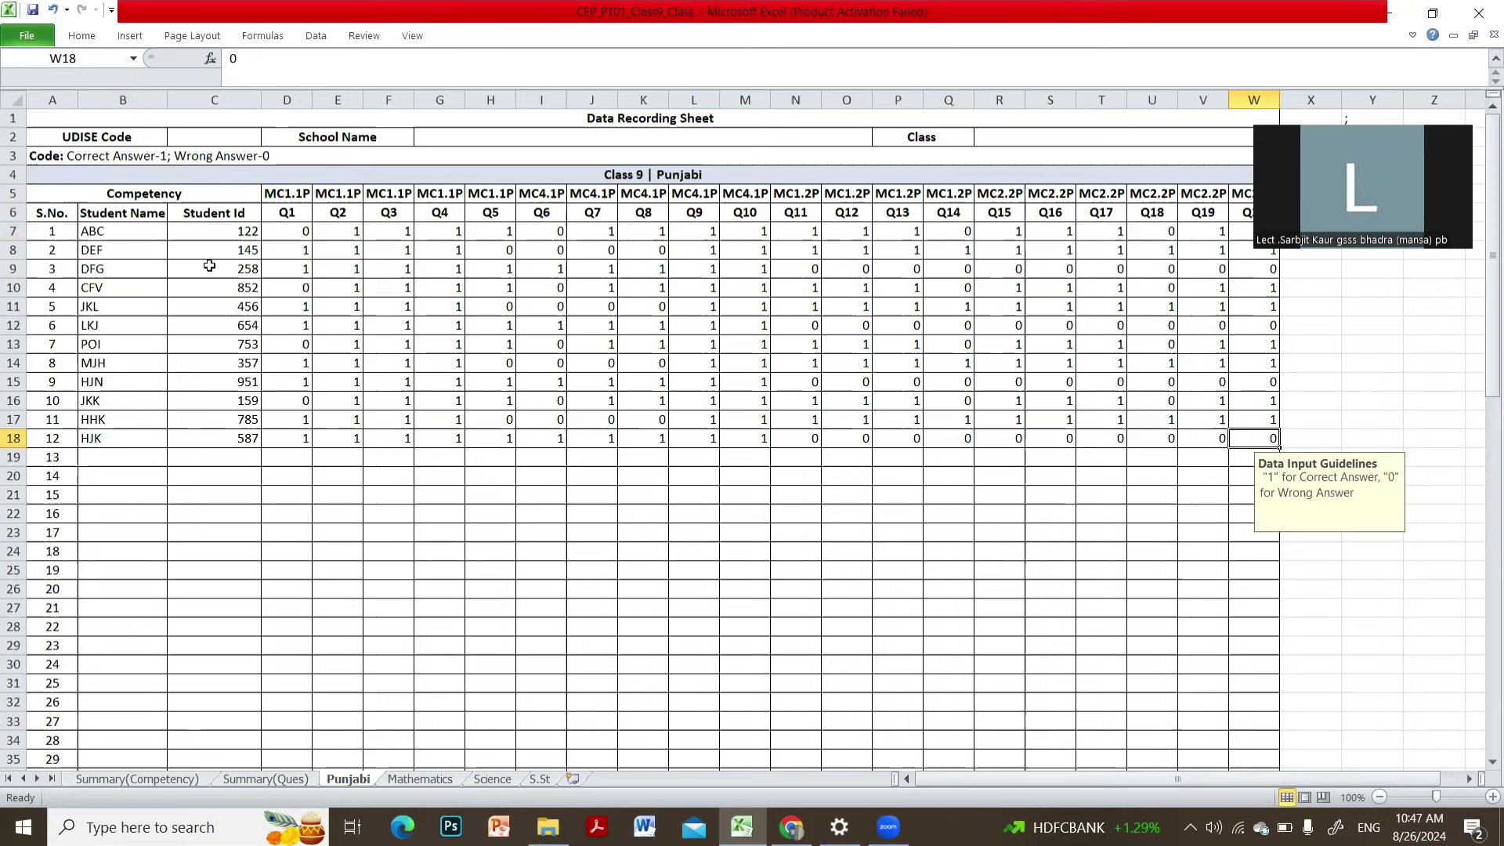
click(95, 228)
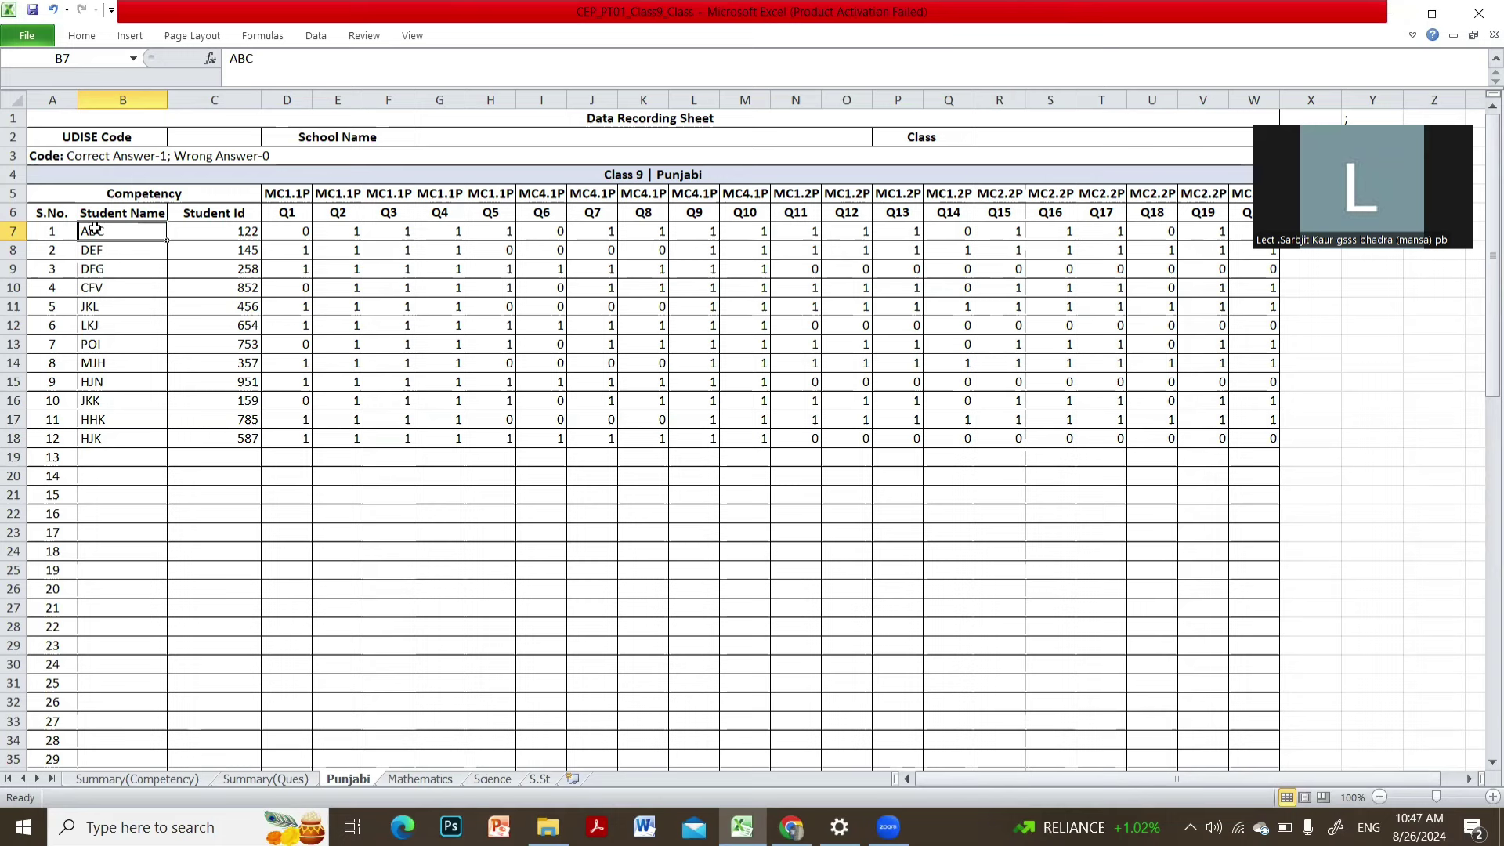
Select B7:W18 on the old Punjabi sheet and copy it.
mouse_move(94, 228)
mouse_down()
mouse_move(719, 282)
mouse_move(1240, 305)
mouse_move(1251, 437)
mouse_up()
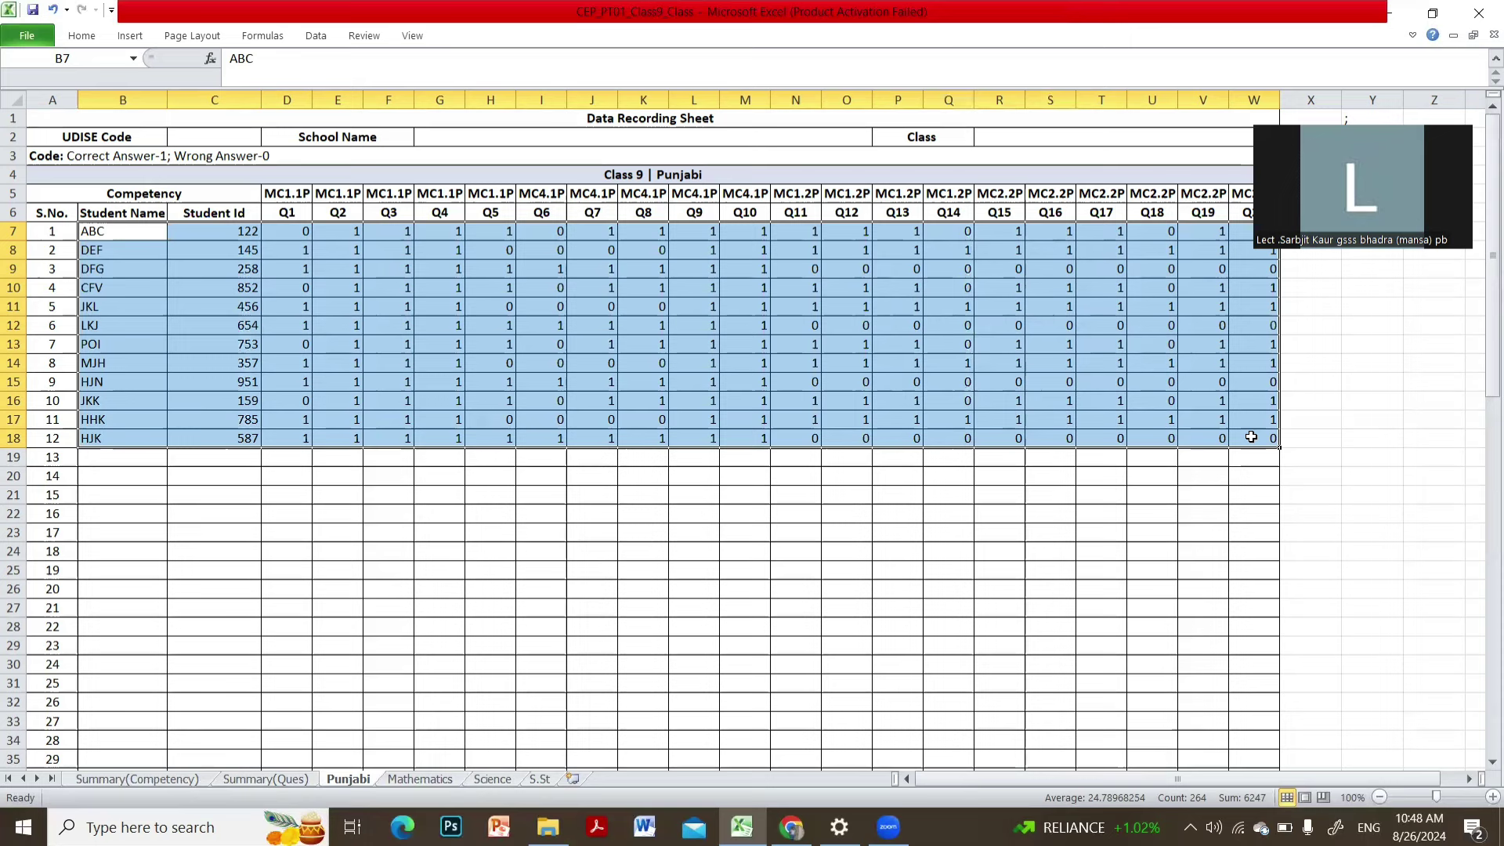
key(ctrl+c)
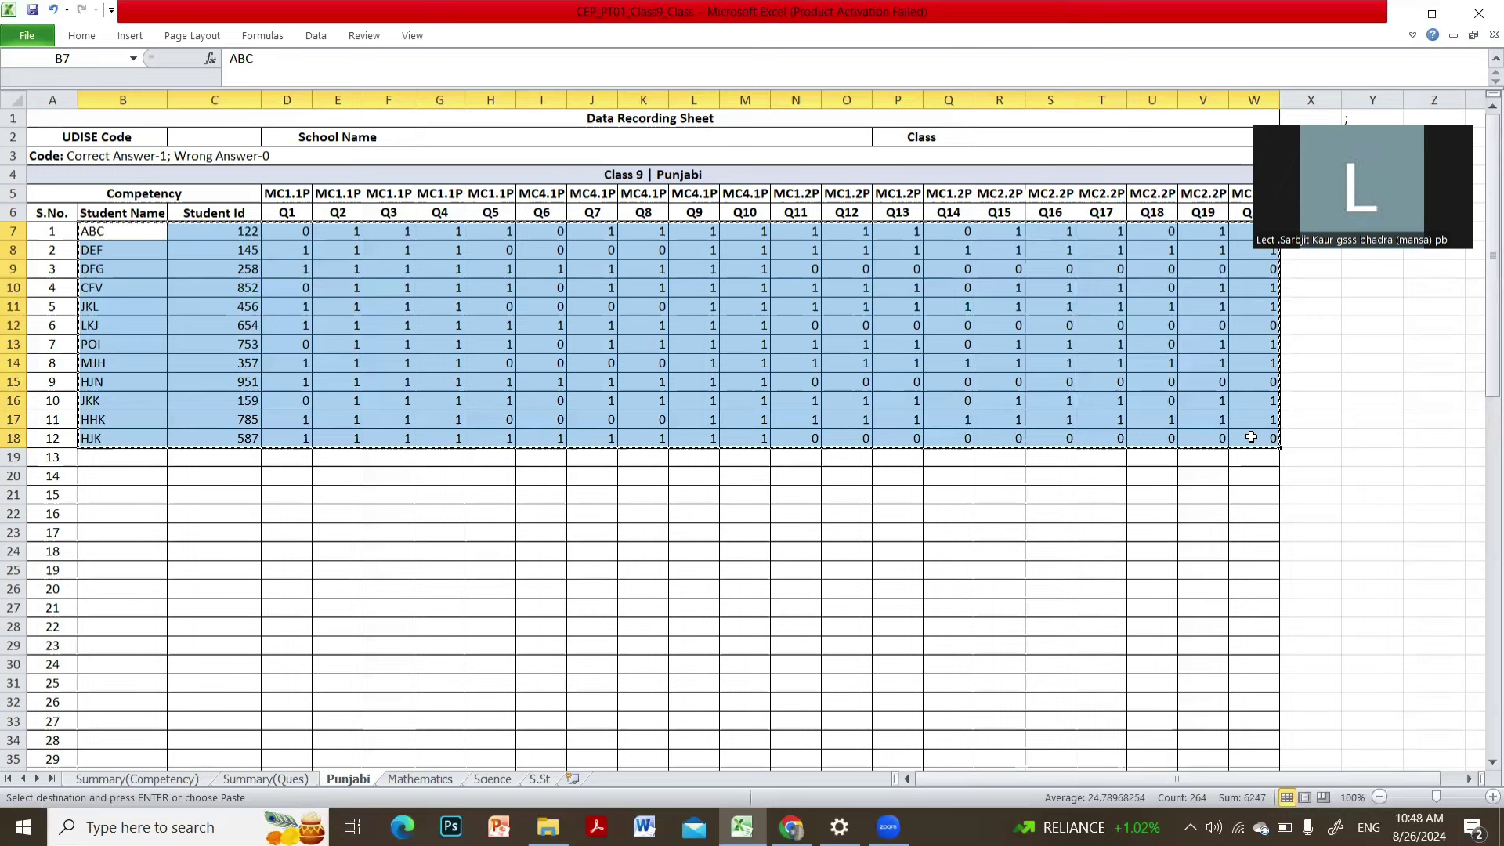
right_click(1182, 384)
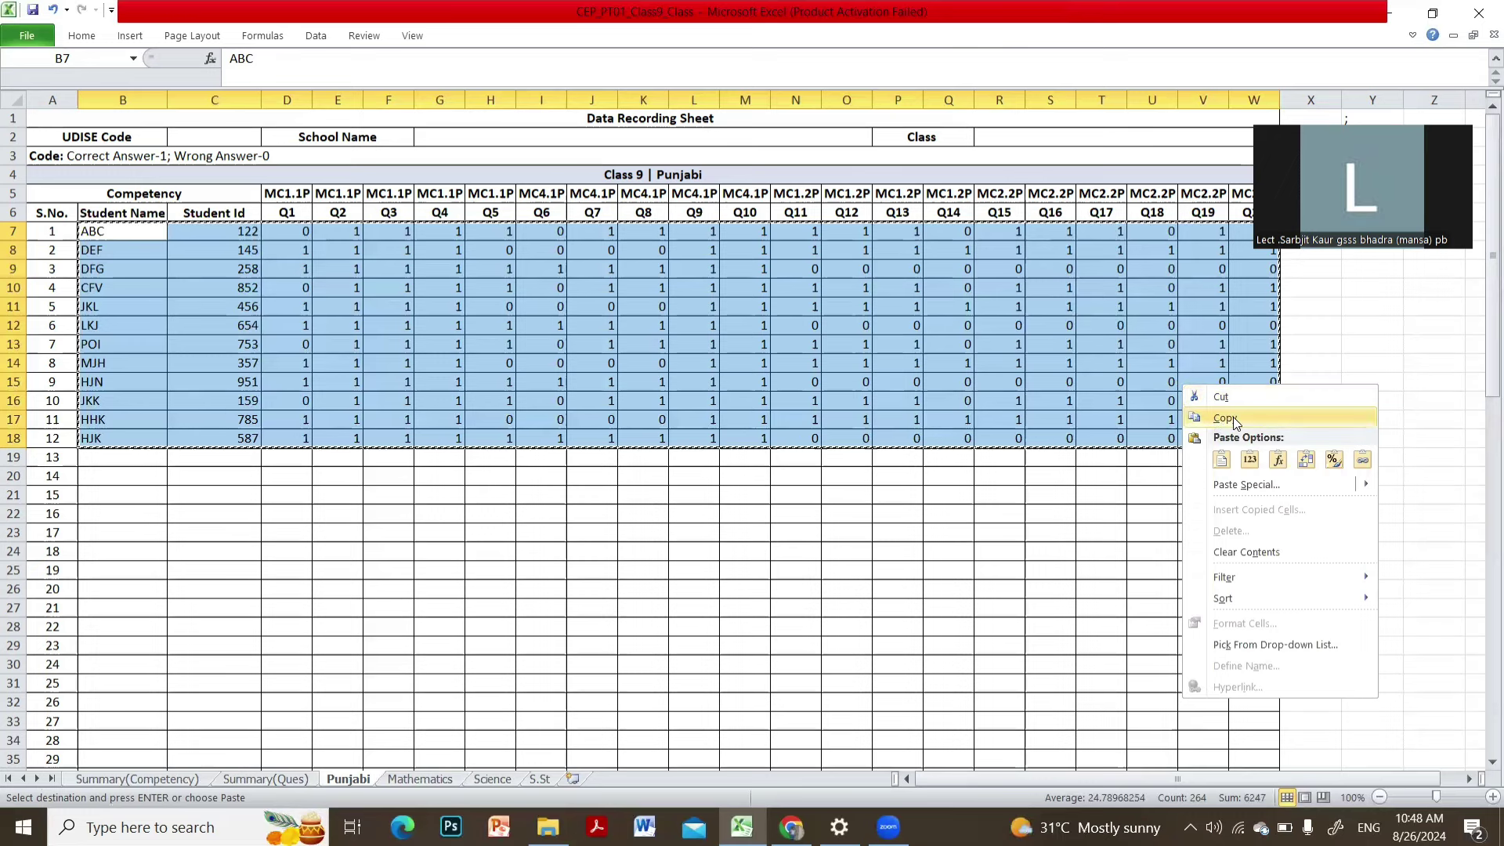
click(1253, 418)
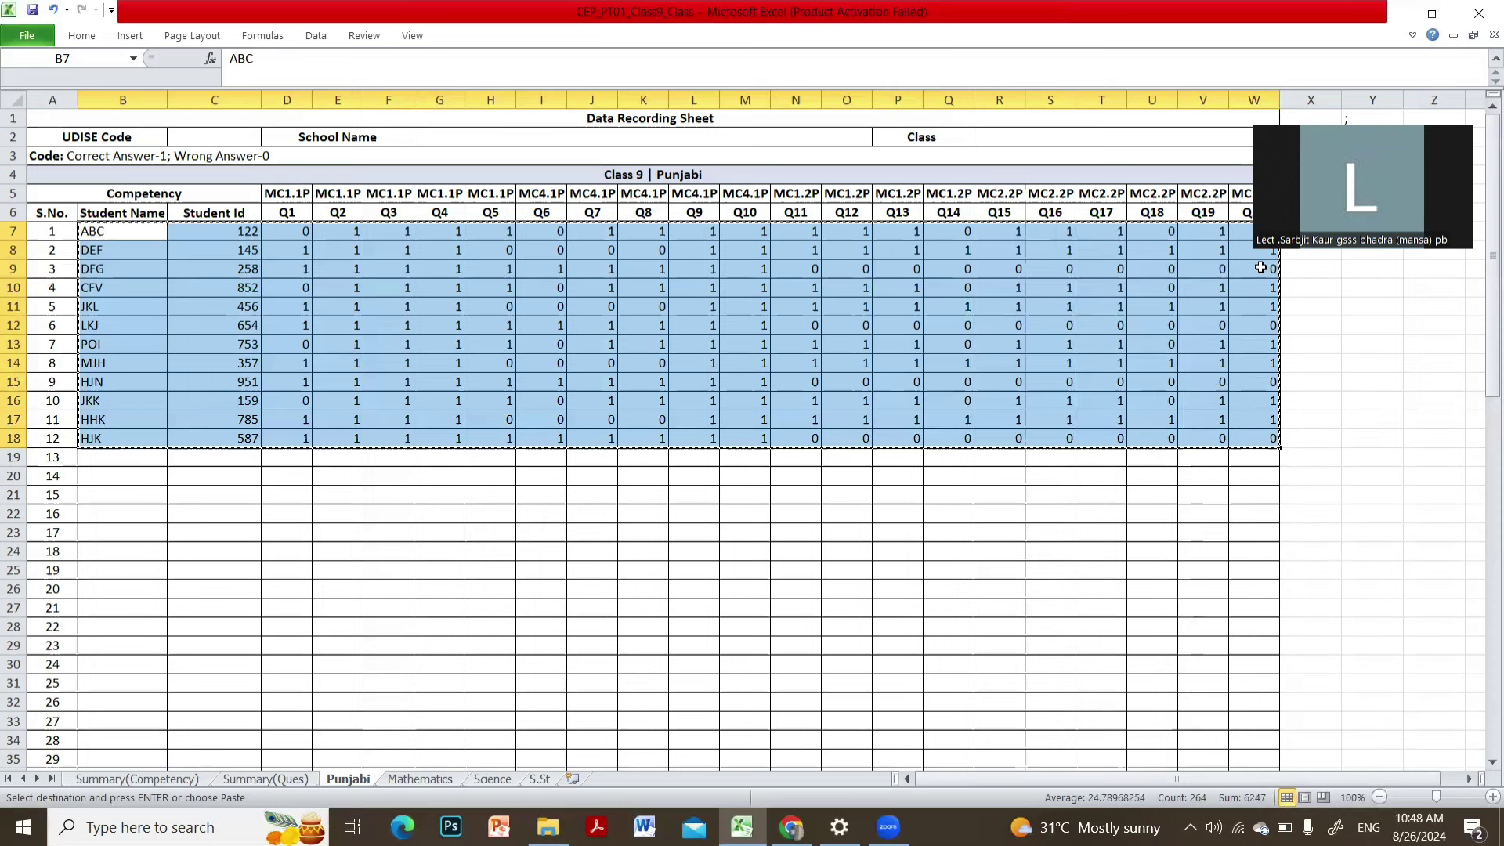
Minimize the old workbook and open the CEP_PT01 Mansa workbook from the desktop.
click(1402, 19)
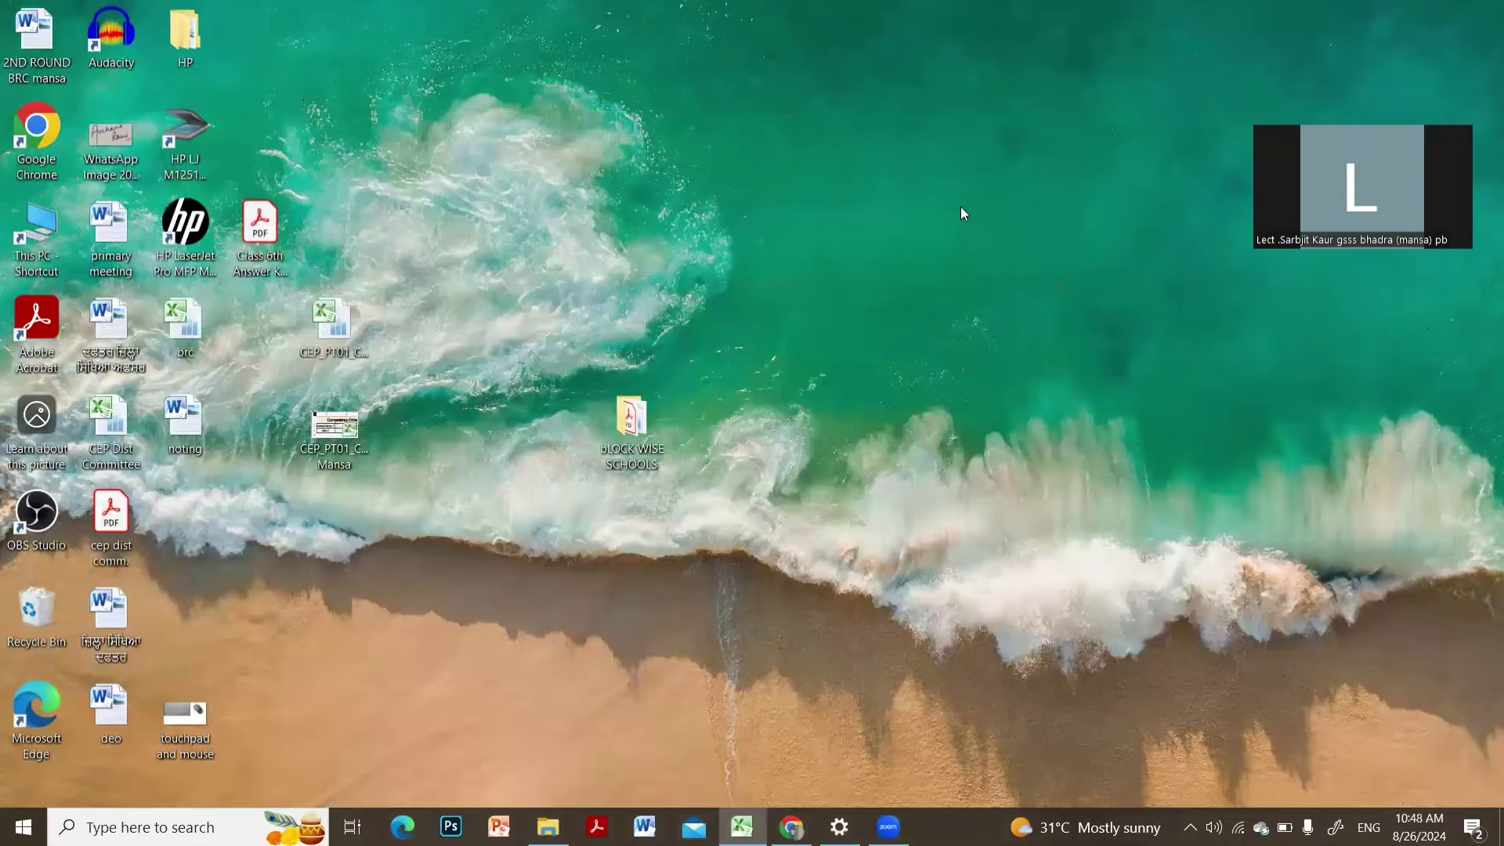
double_click(325, 435)
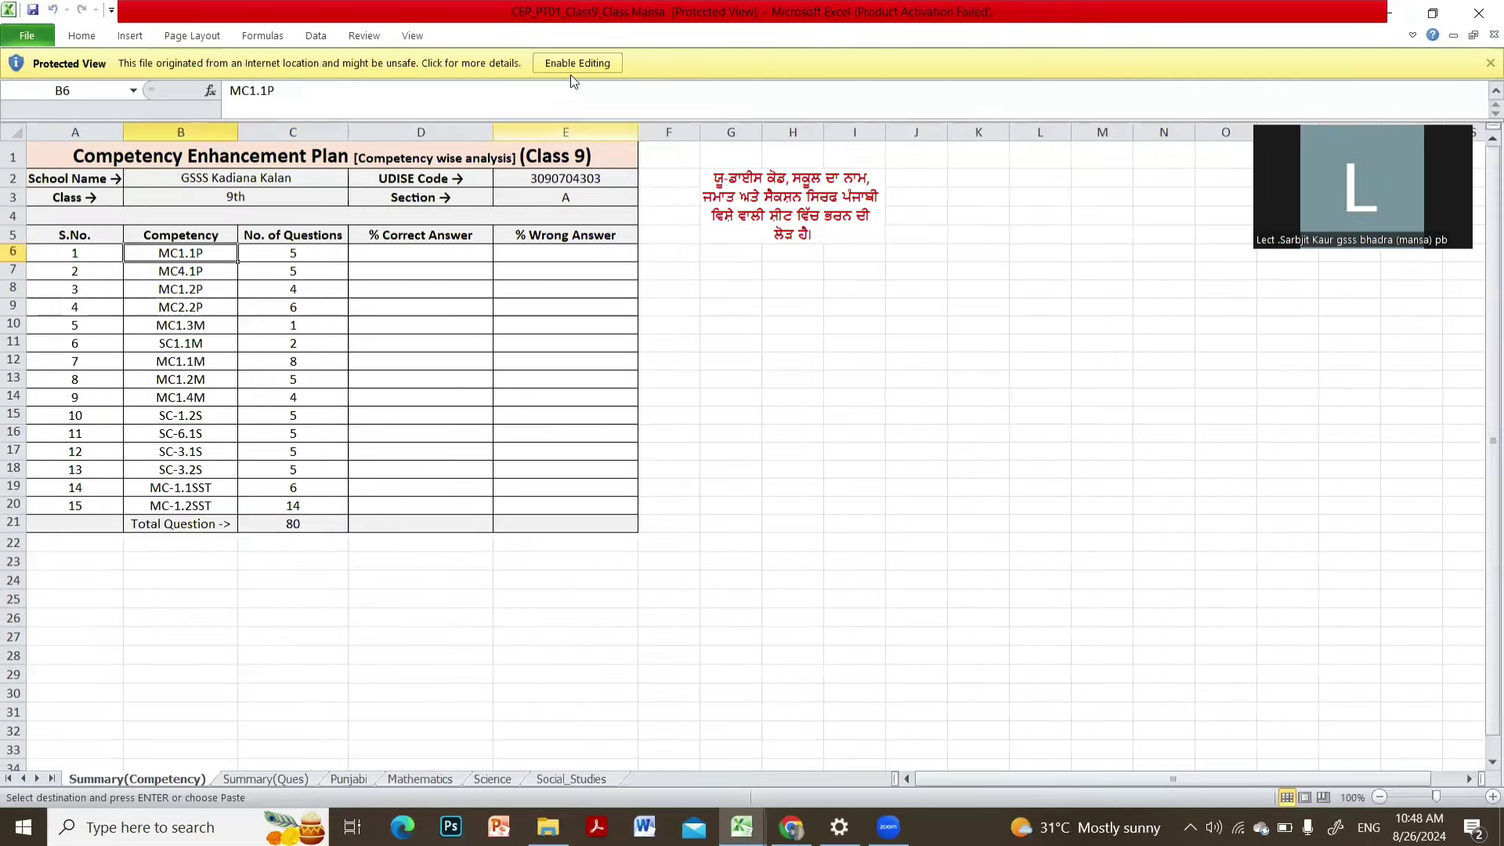
Enable editing in the CEP workbook and go to its empty Punjabi sheet.
click(567, 66)
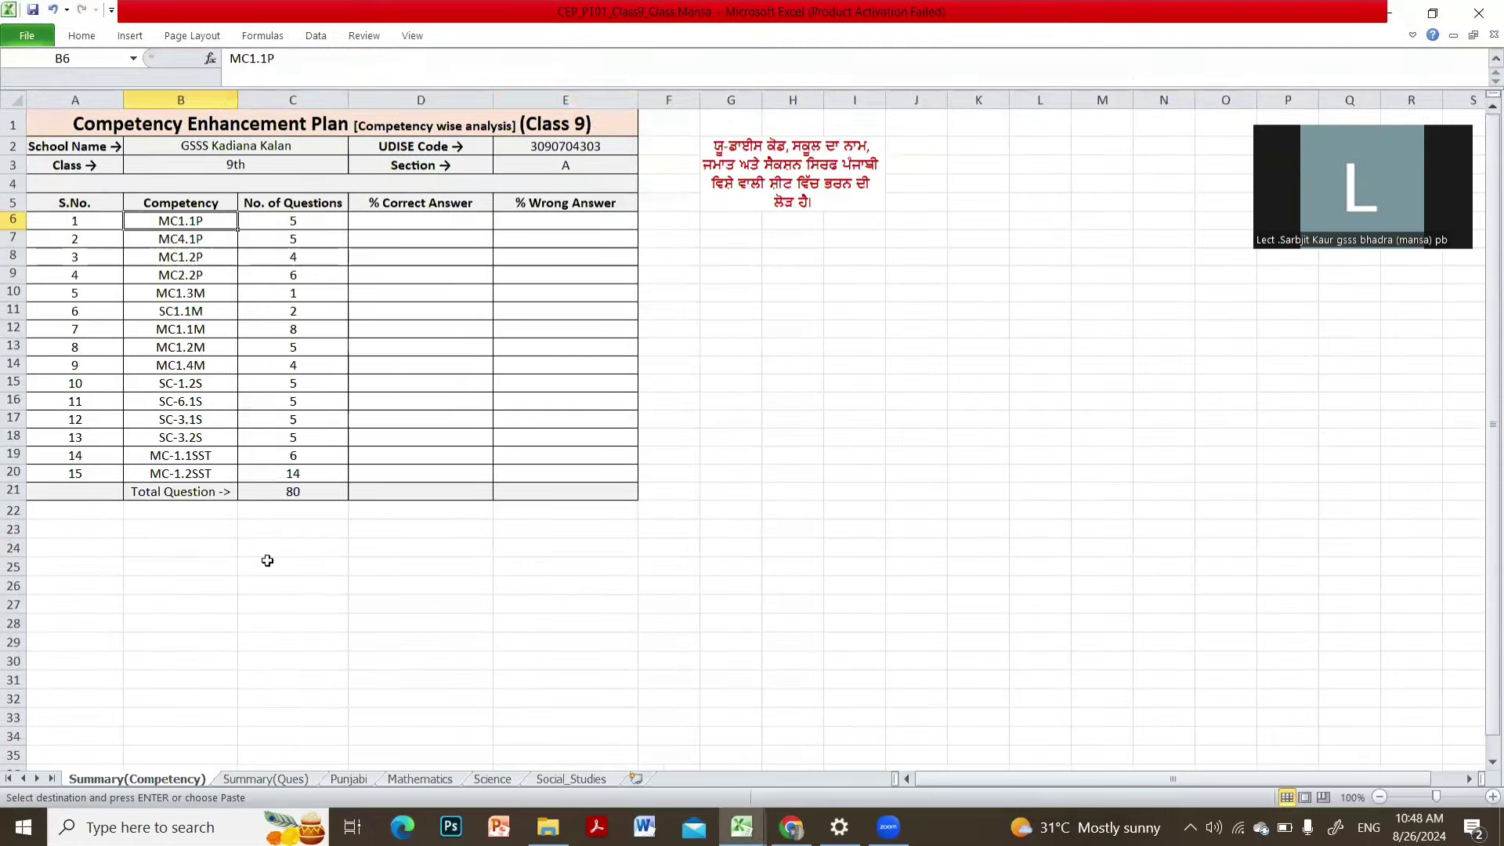
click(339, 778)
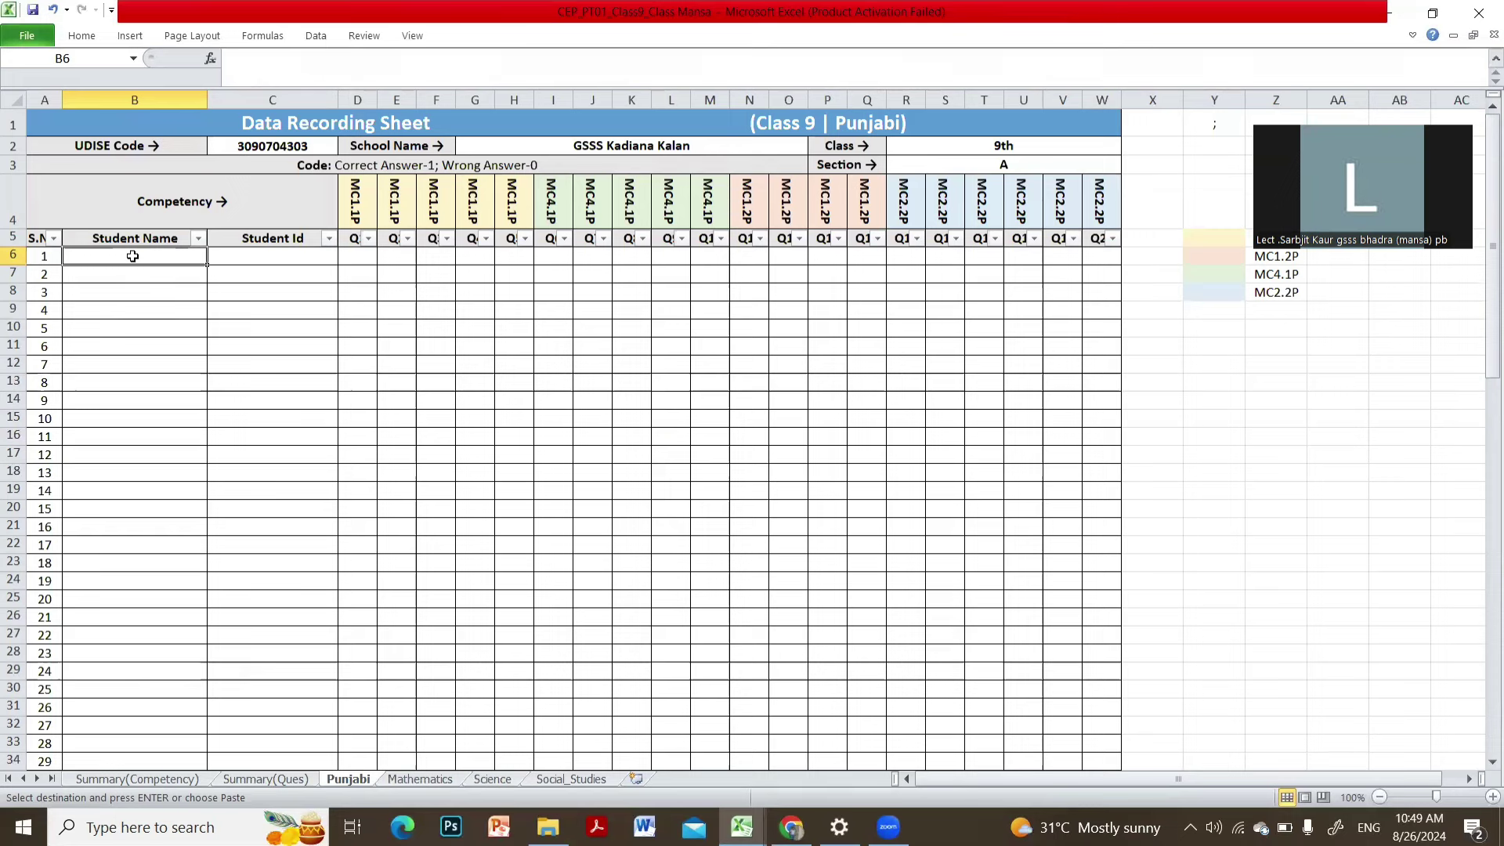
Paste the copied student names, IDs and answers at B6, filling rows 6–17.
right_click(134, 257)
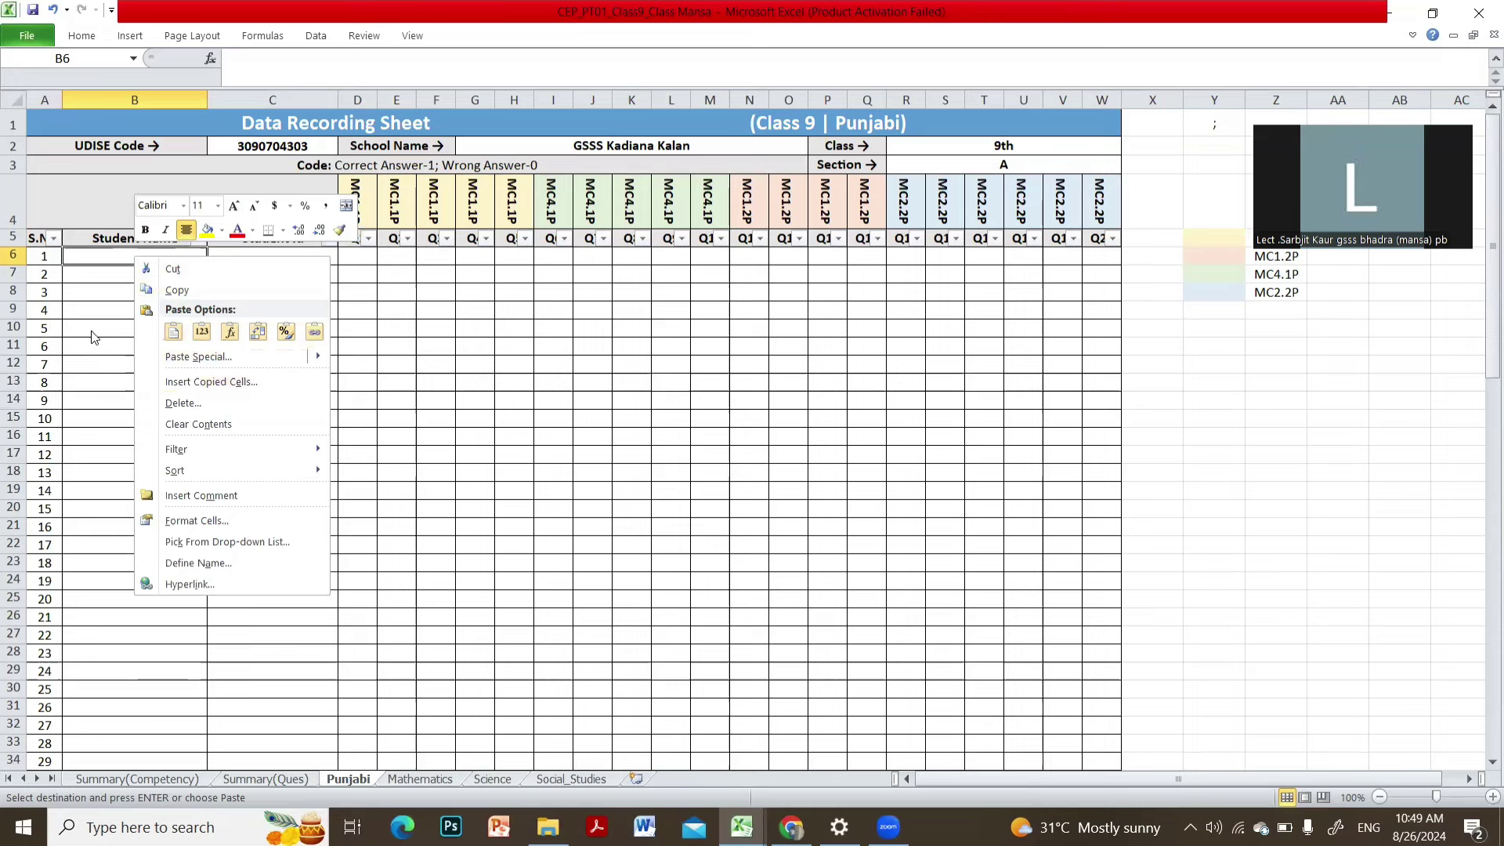
click(172, 332)
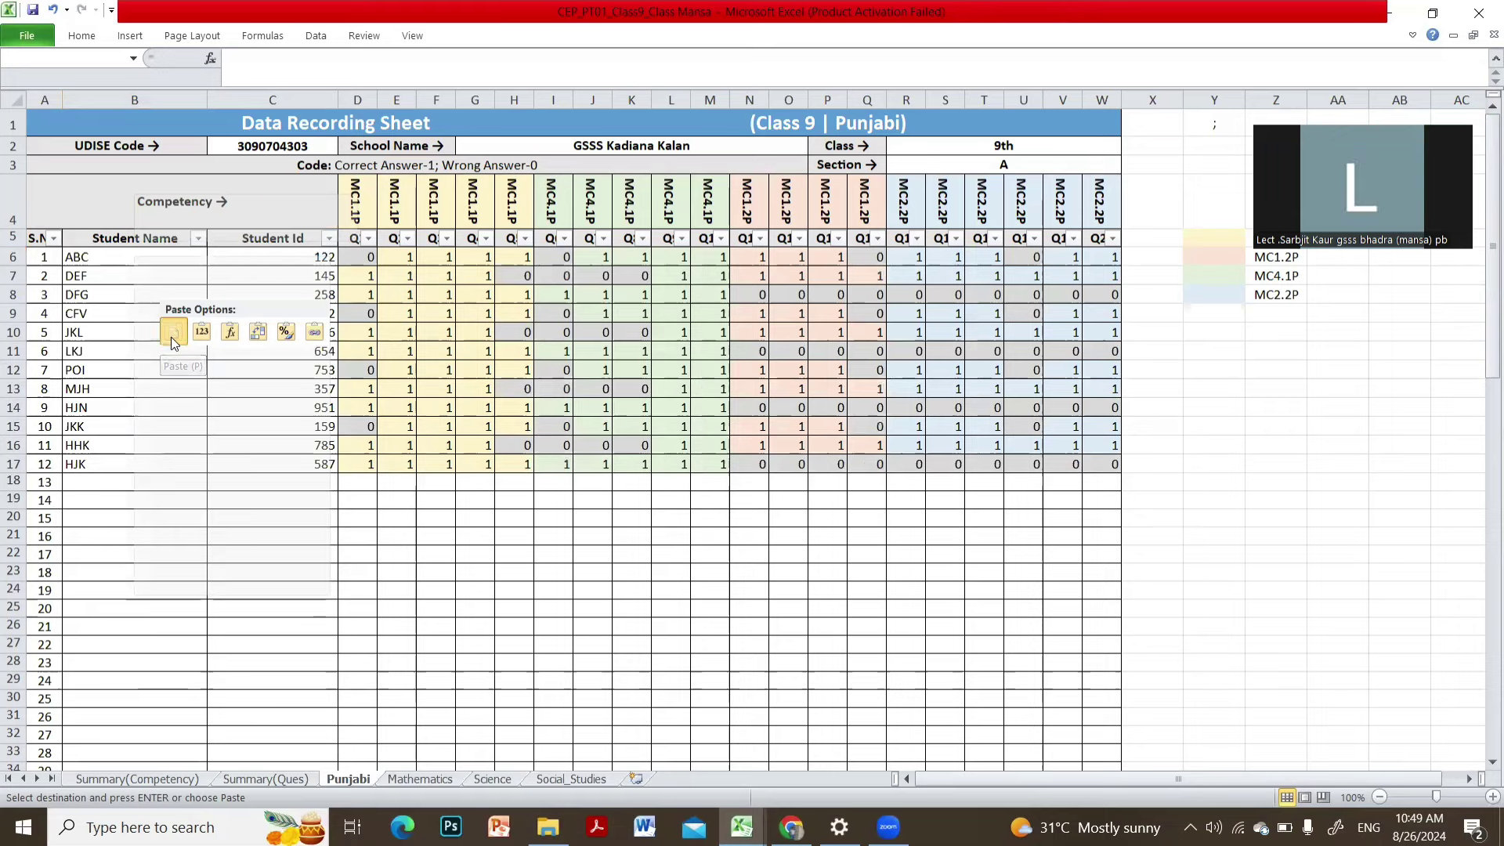
click(172, 334)
click(372, 623)
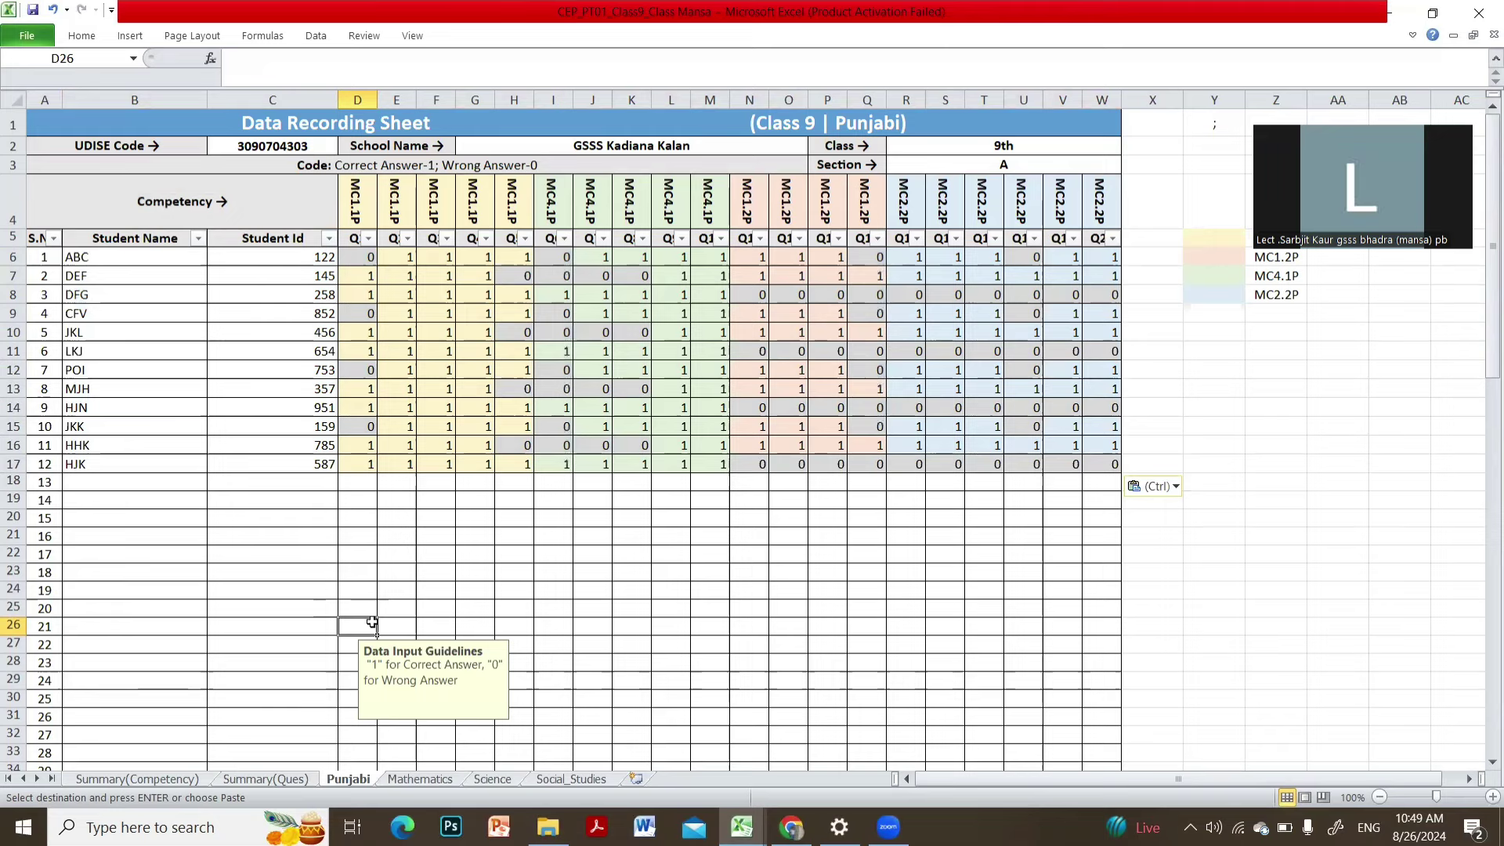
click(136, 780)
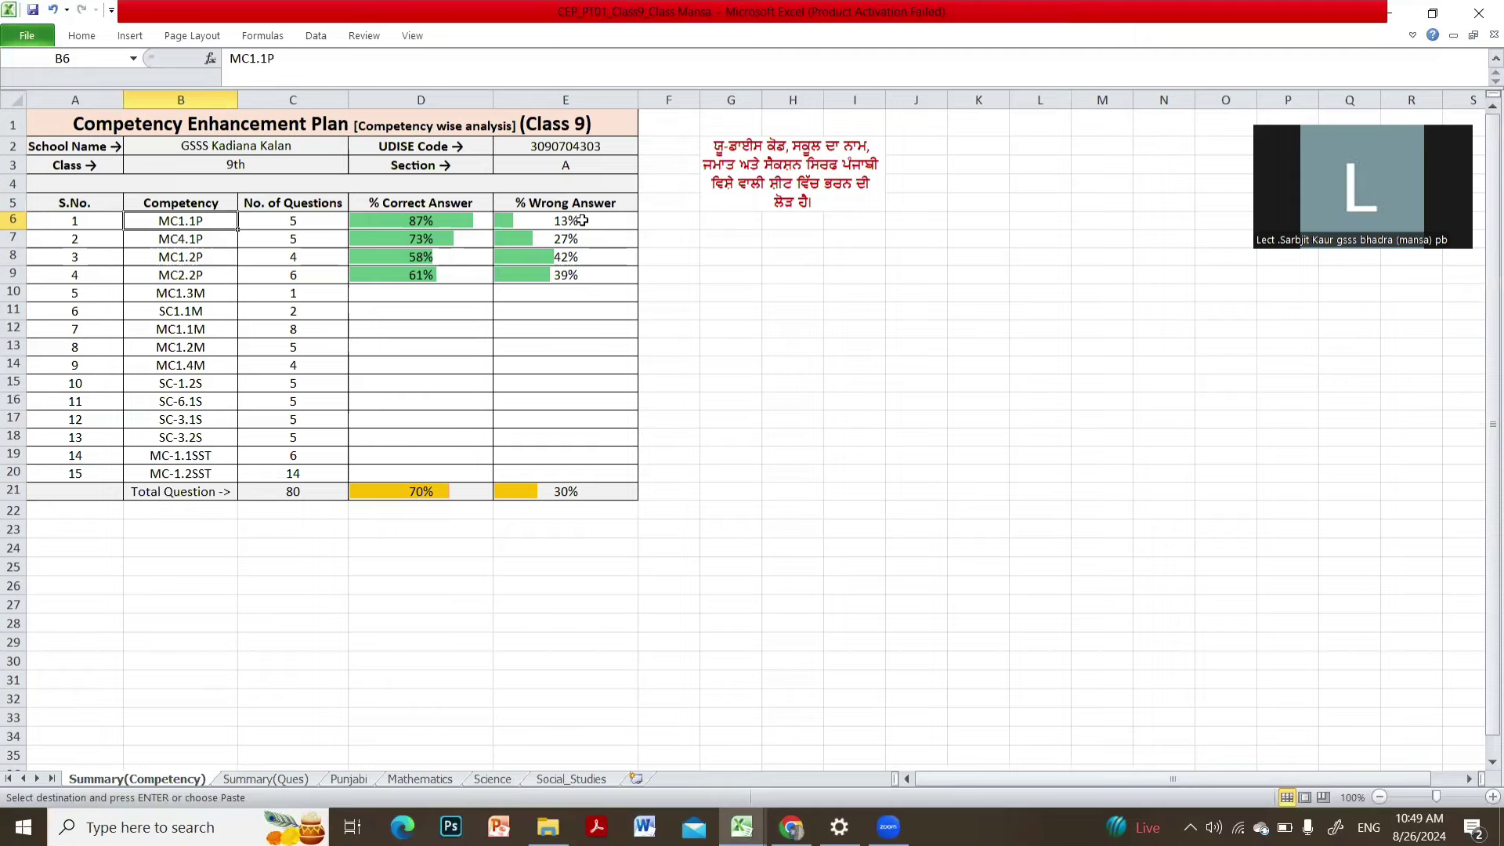
Open Summary(Ques) to review per-question correct and wrong percentages like 67% and 33%.
click(257, 780)
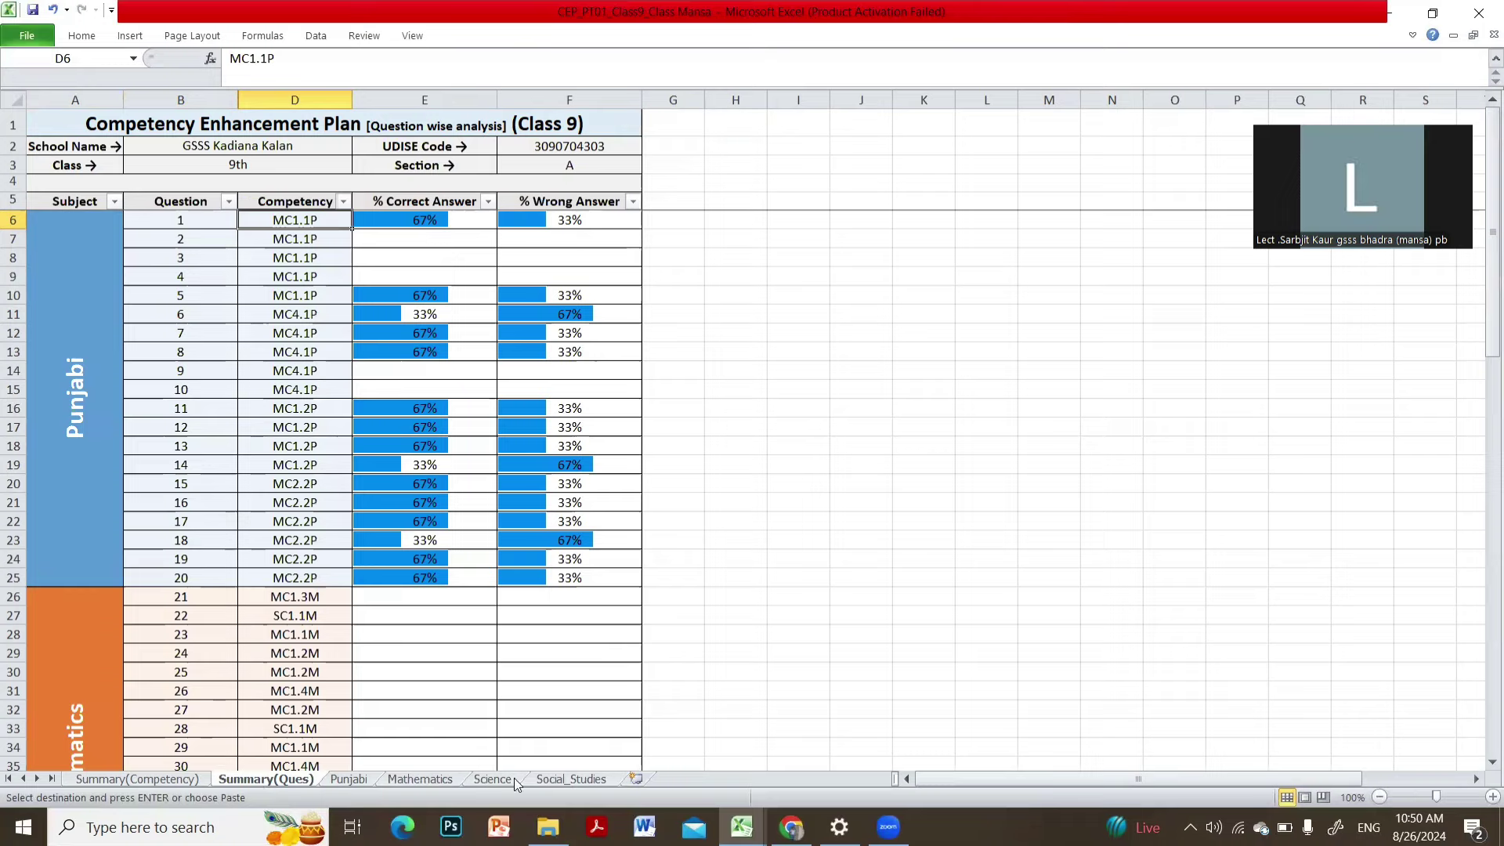
Return to the Punjabi sheet holding the pasted answers in rows 6–17.
click(354, 779)
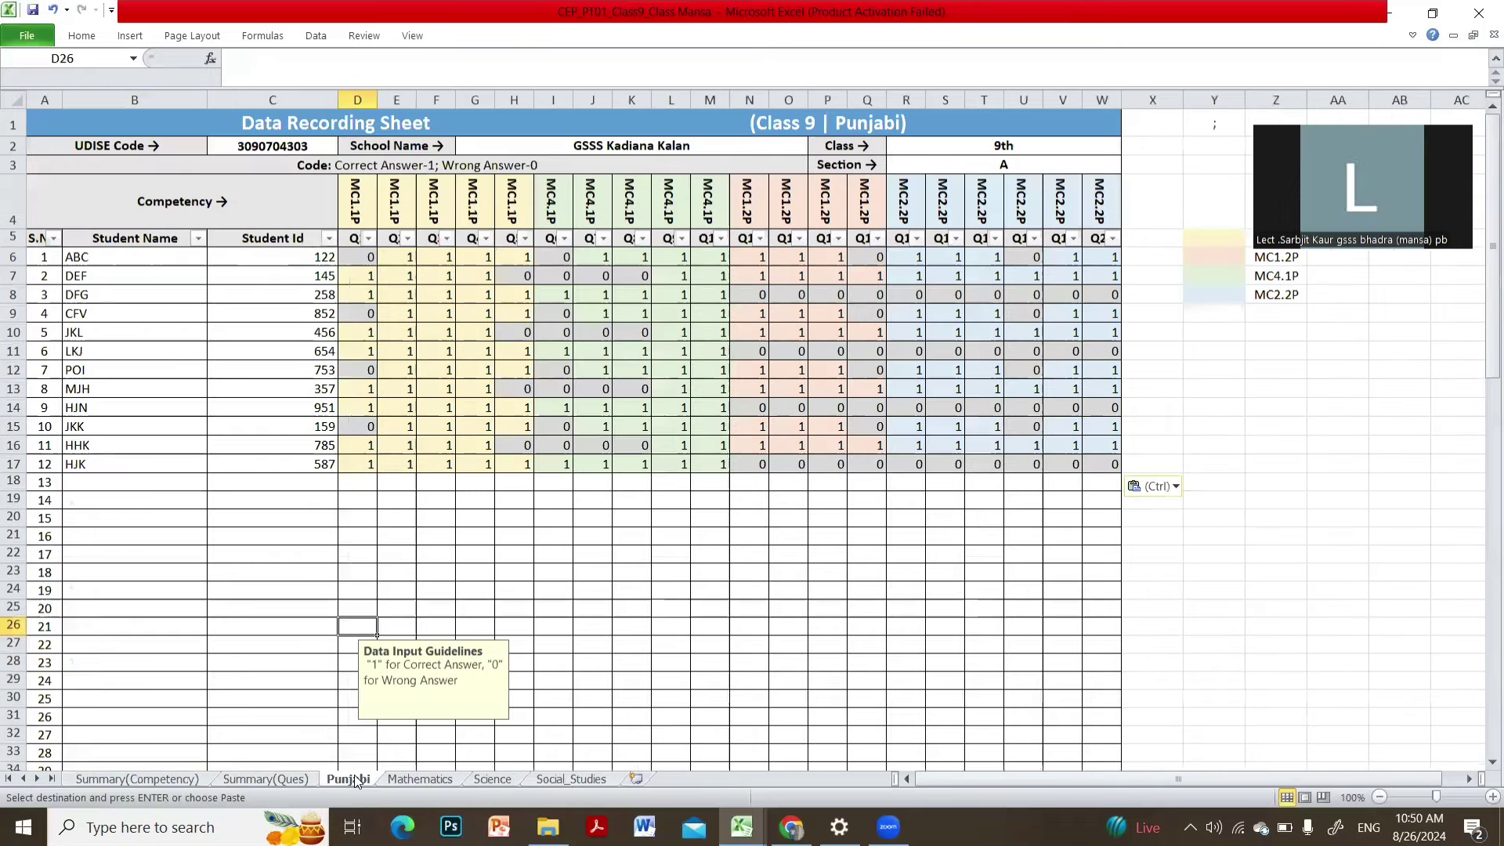
key(ctrl+Page_Up)
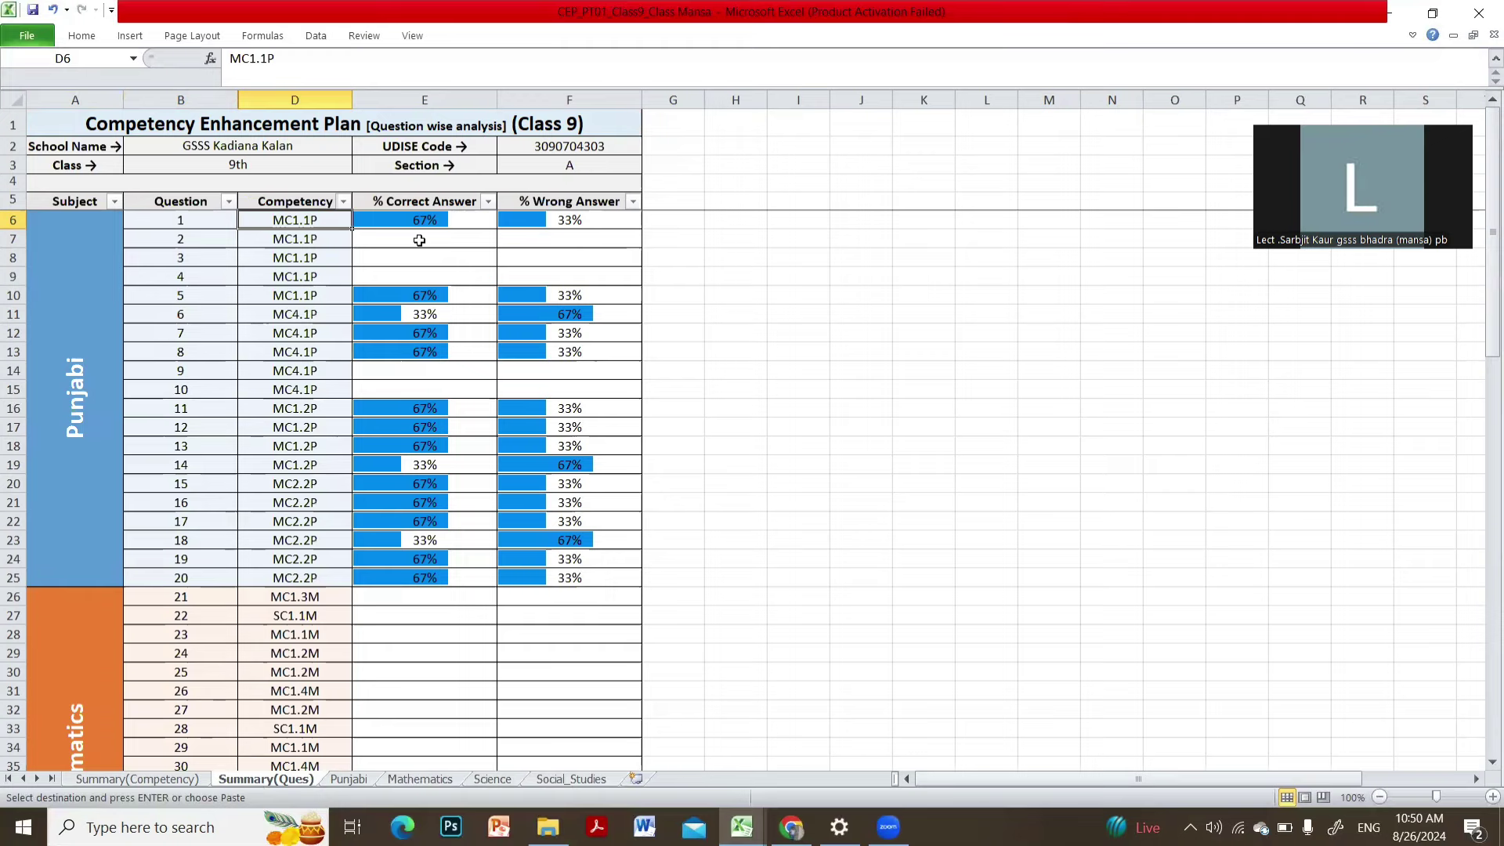
click(356, 779)
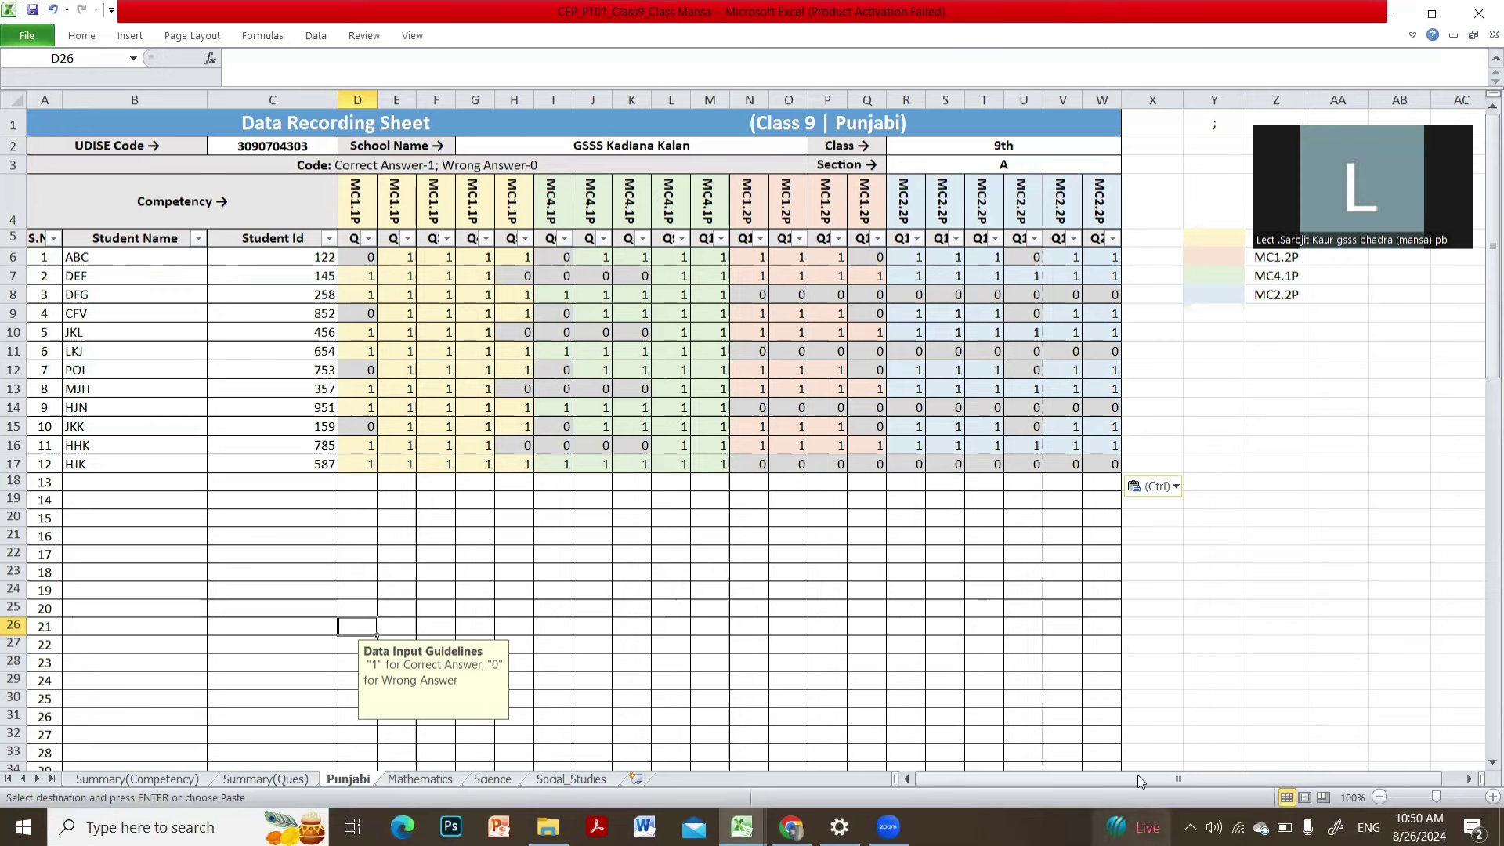
right_click(1385, 560)
click(1383, 557)
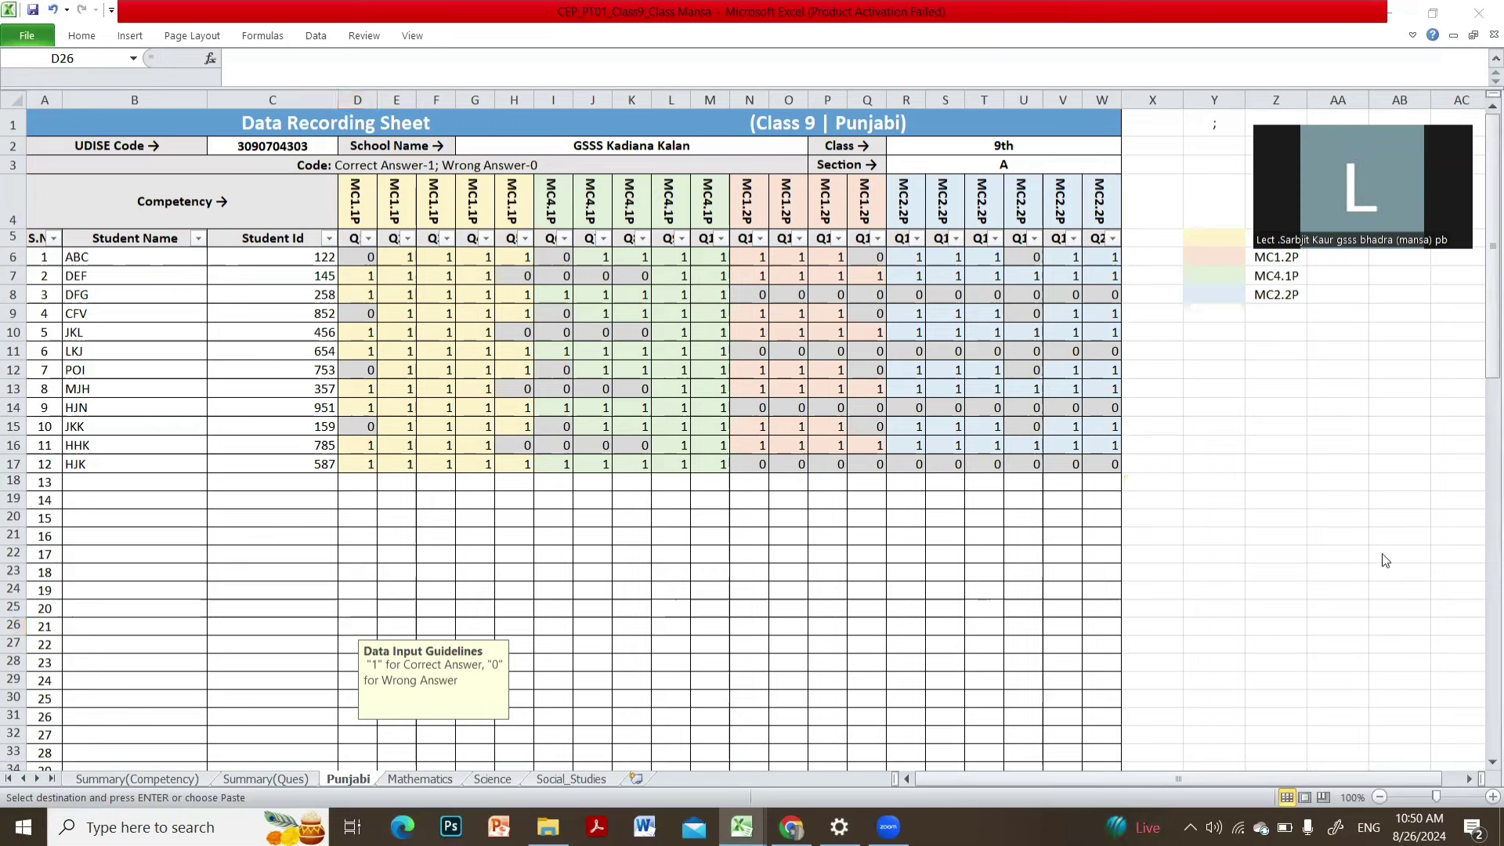